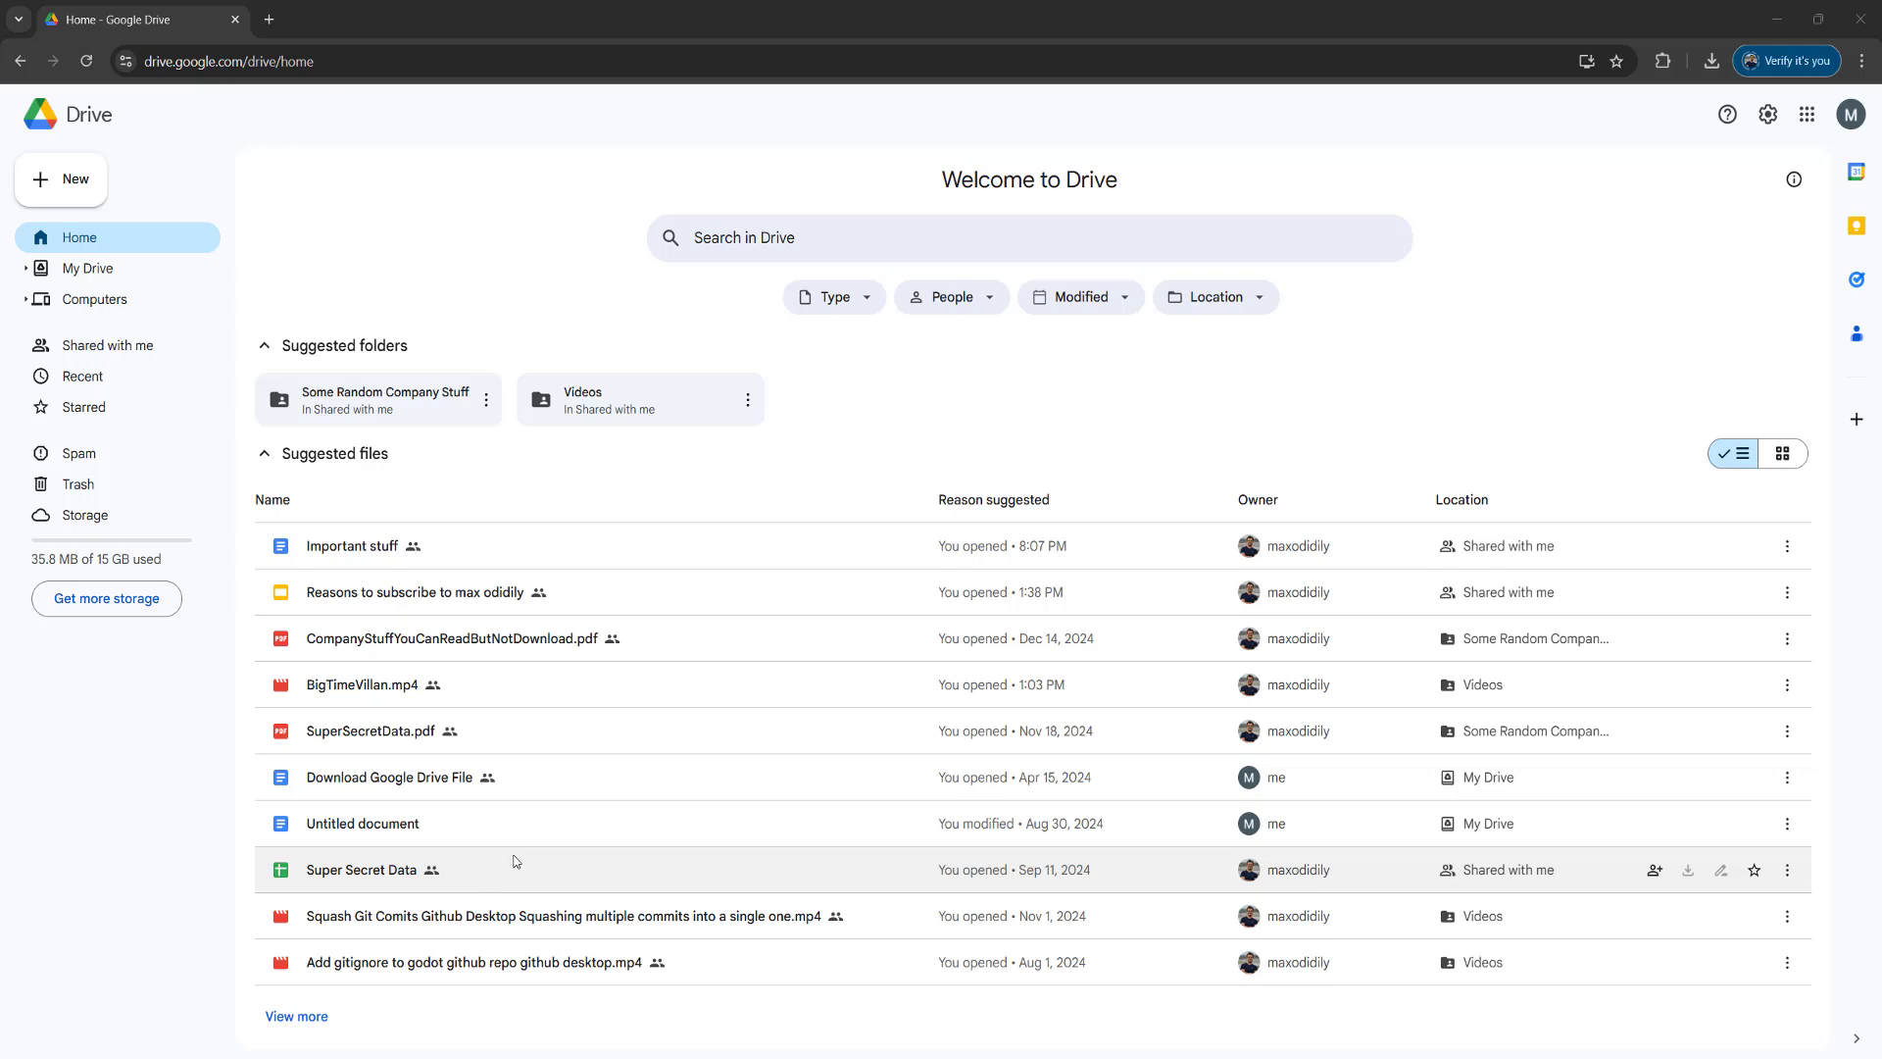
- Open the Super Secret Data spreadsheet from Drive's suggested files in Google Sheets
double_click(516, 855)
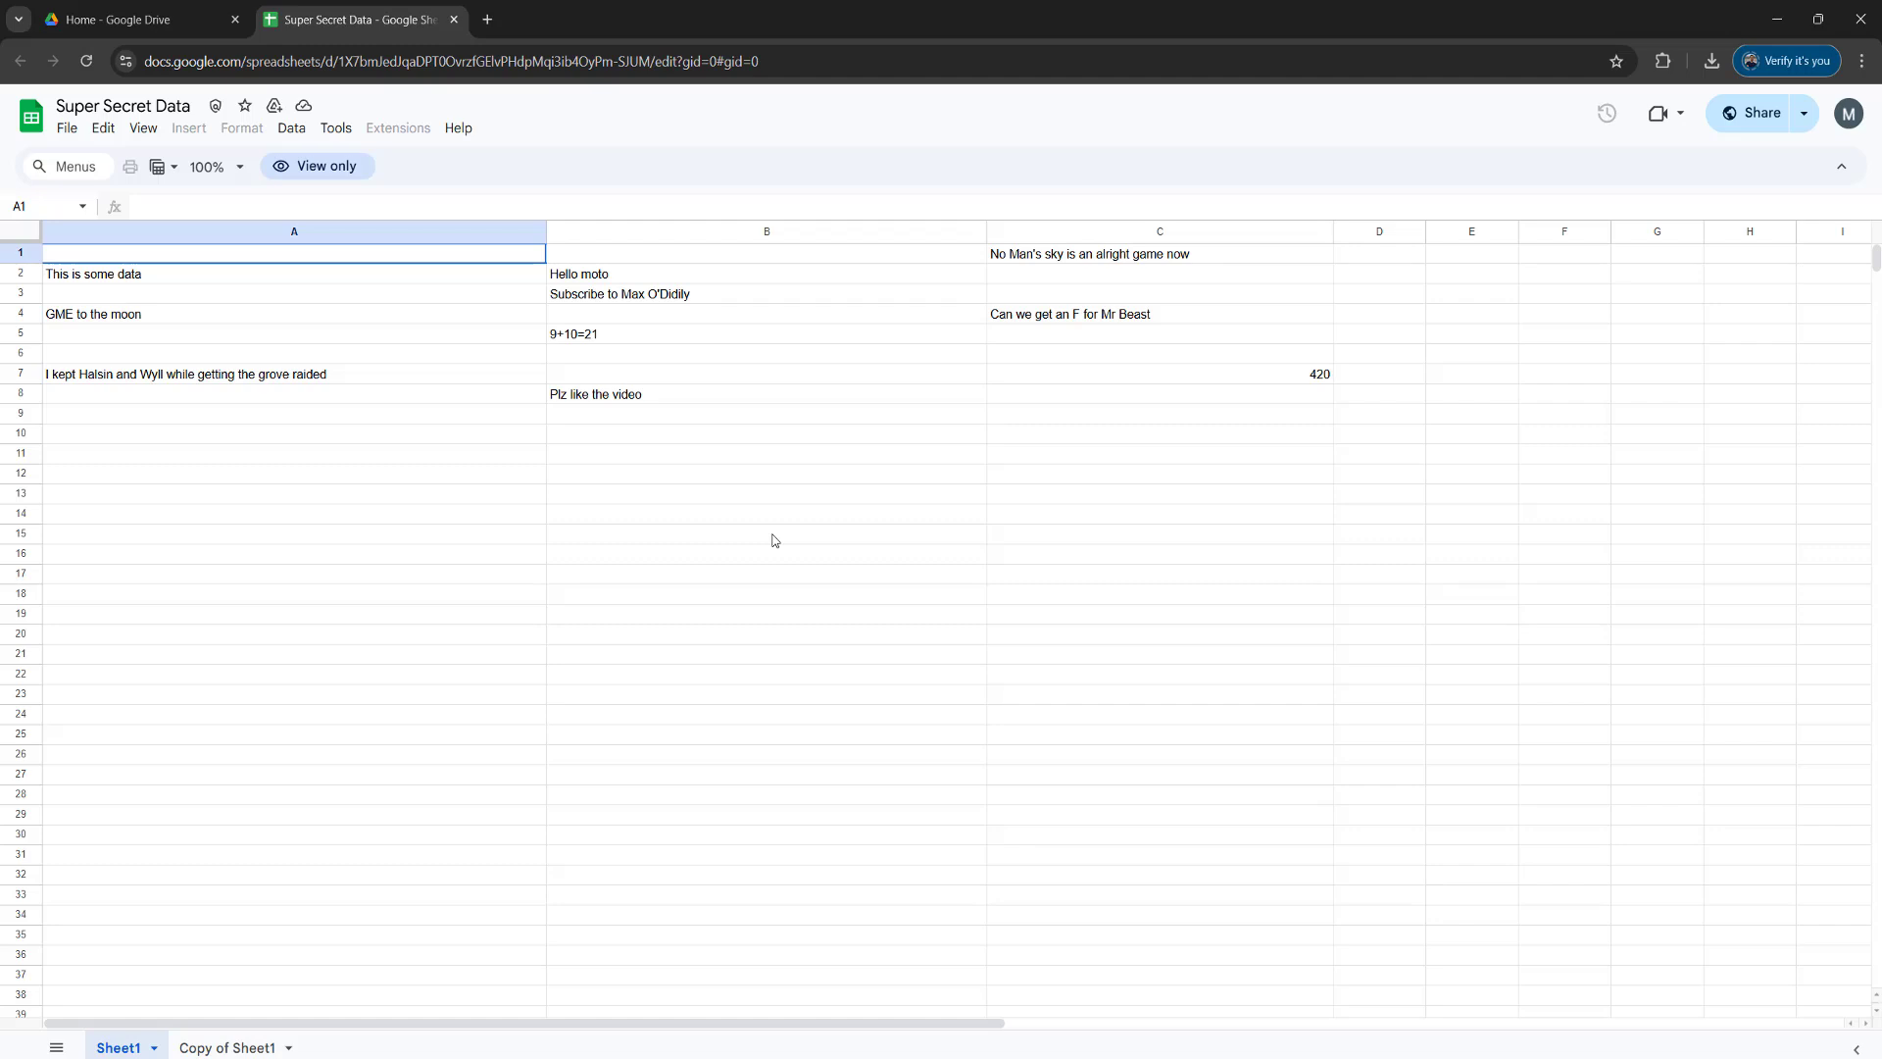
click(67, 128)
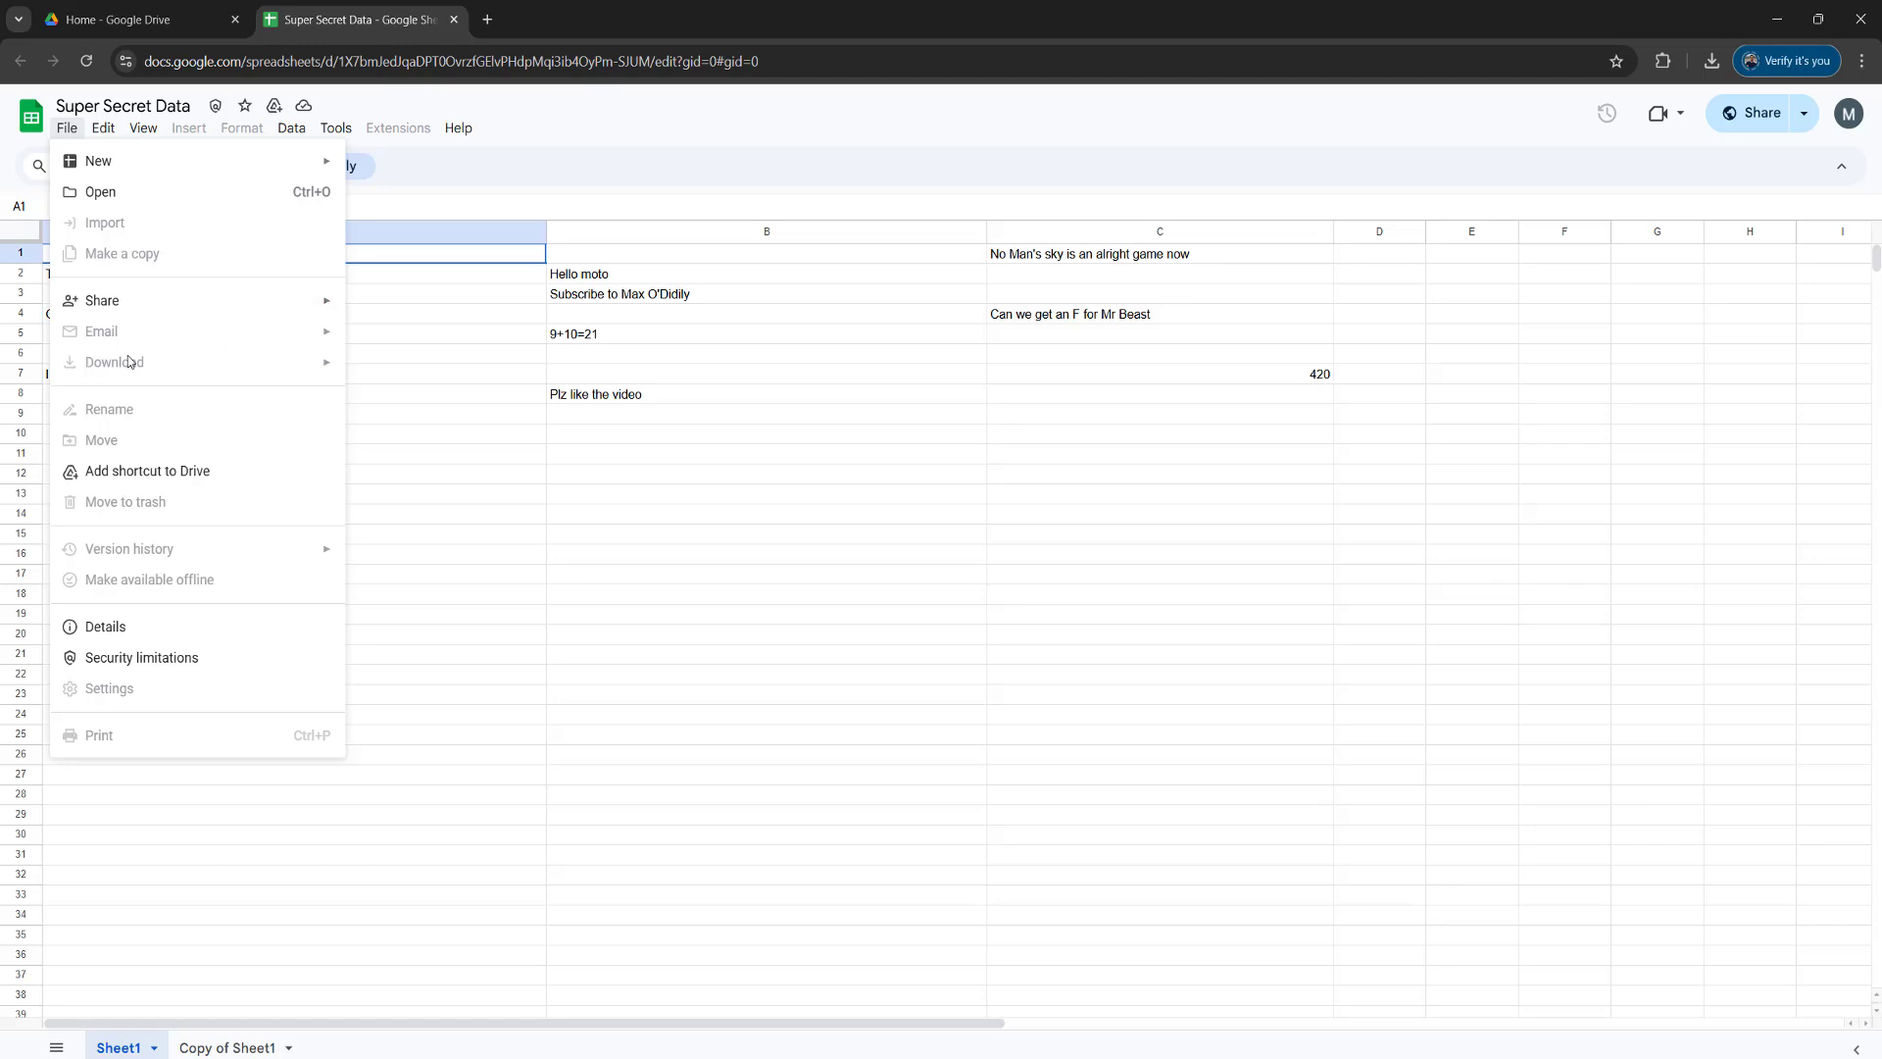
click(766, 519)
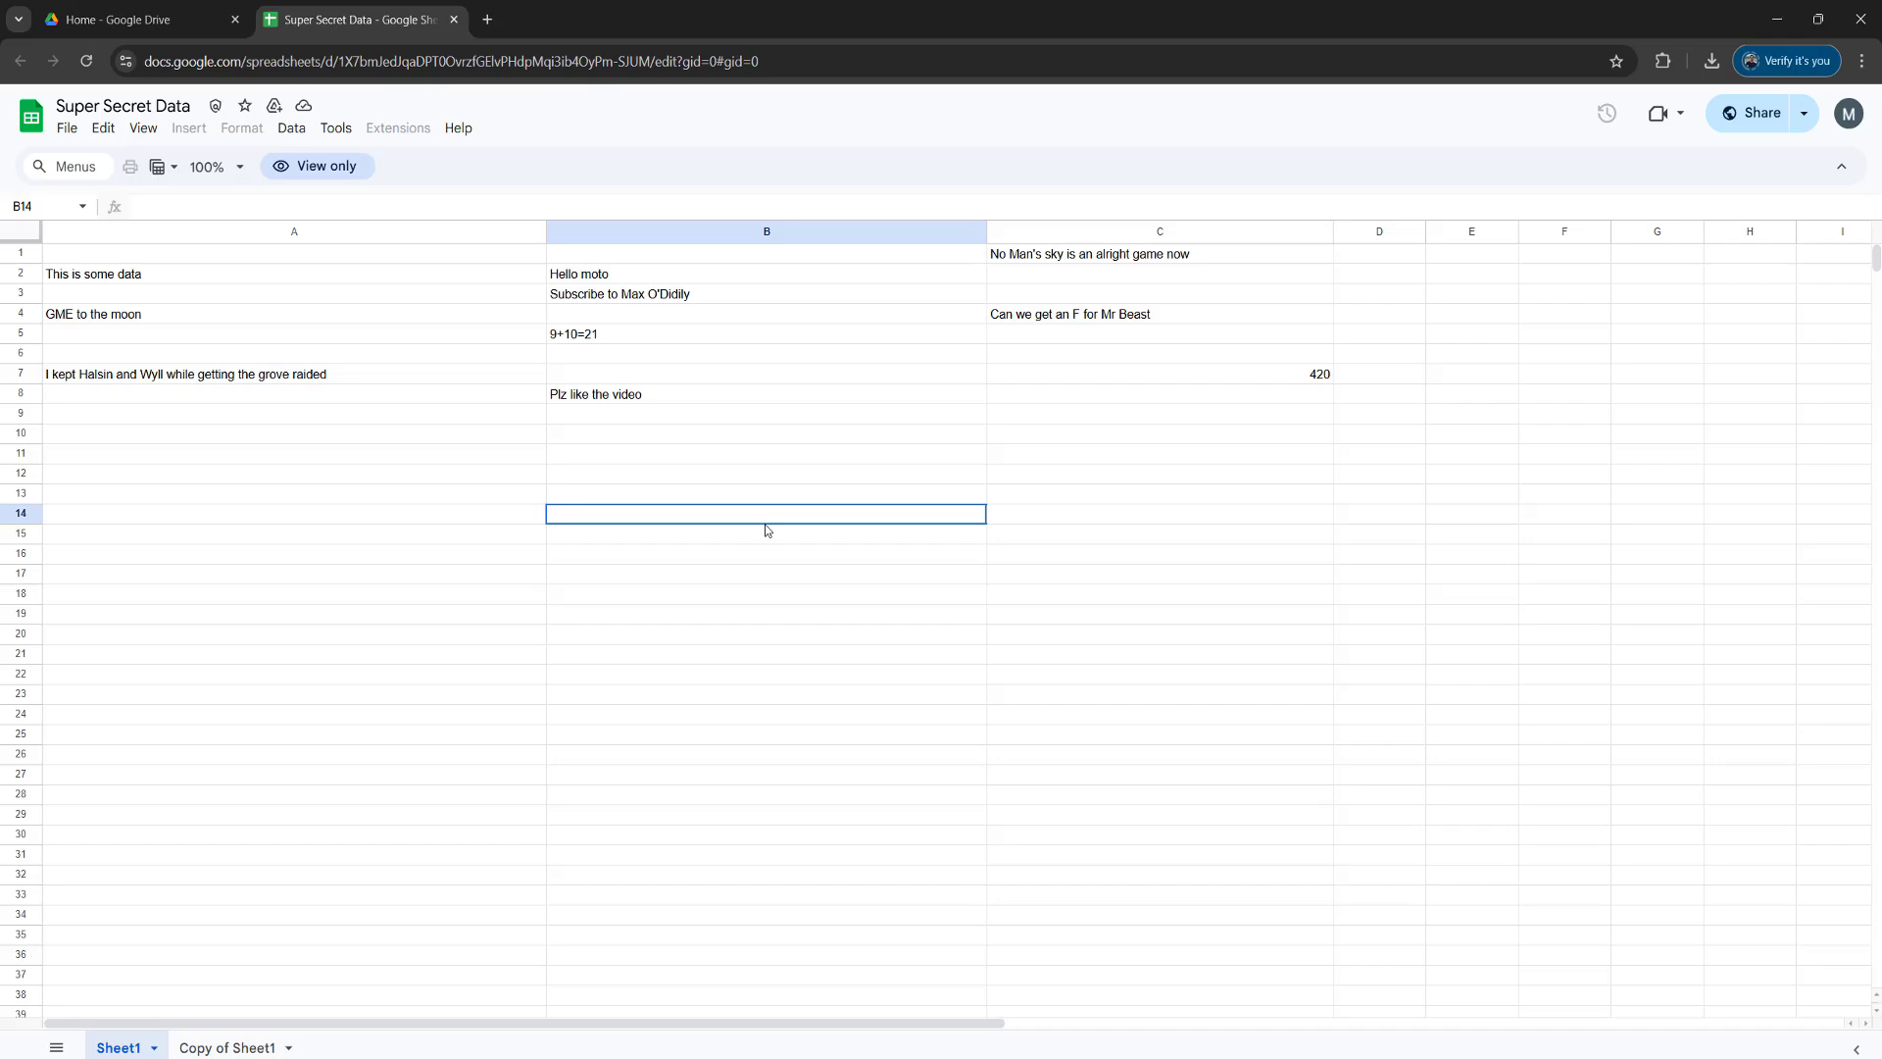
- Replace the 'edit?gid=0#gid=0' ending of the sheet's web address with 'htmlview'
click(148, 64)
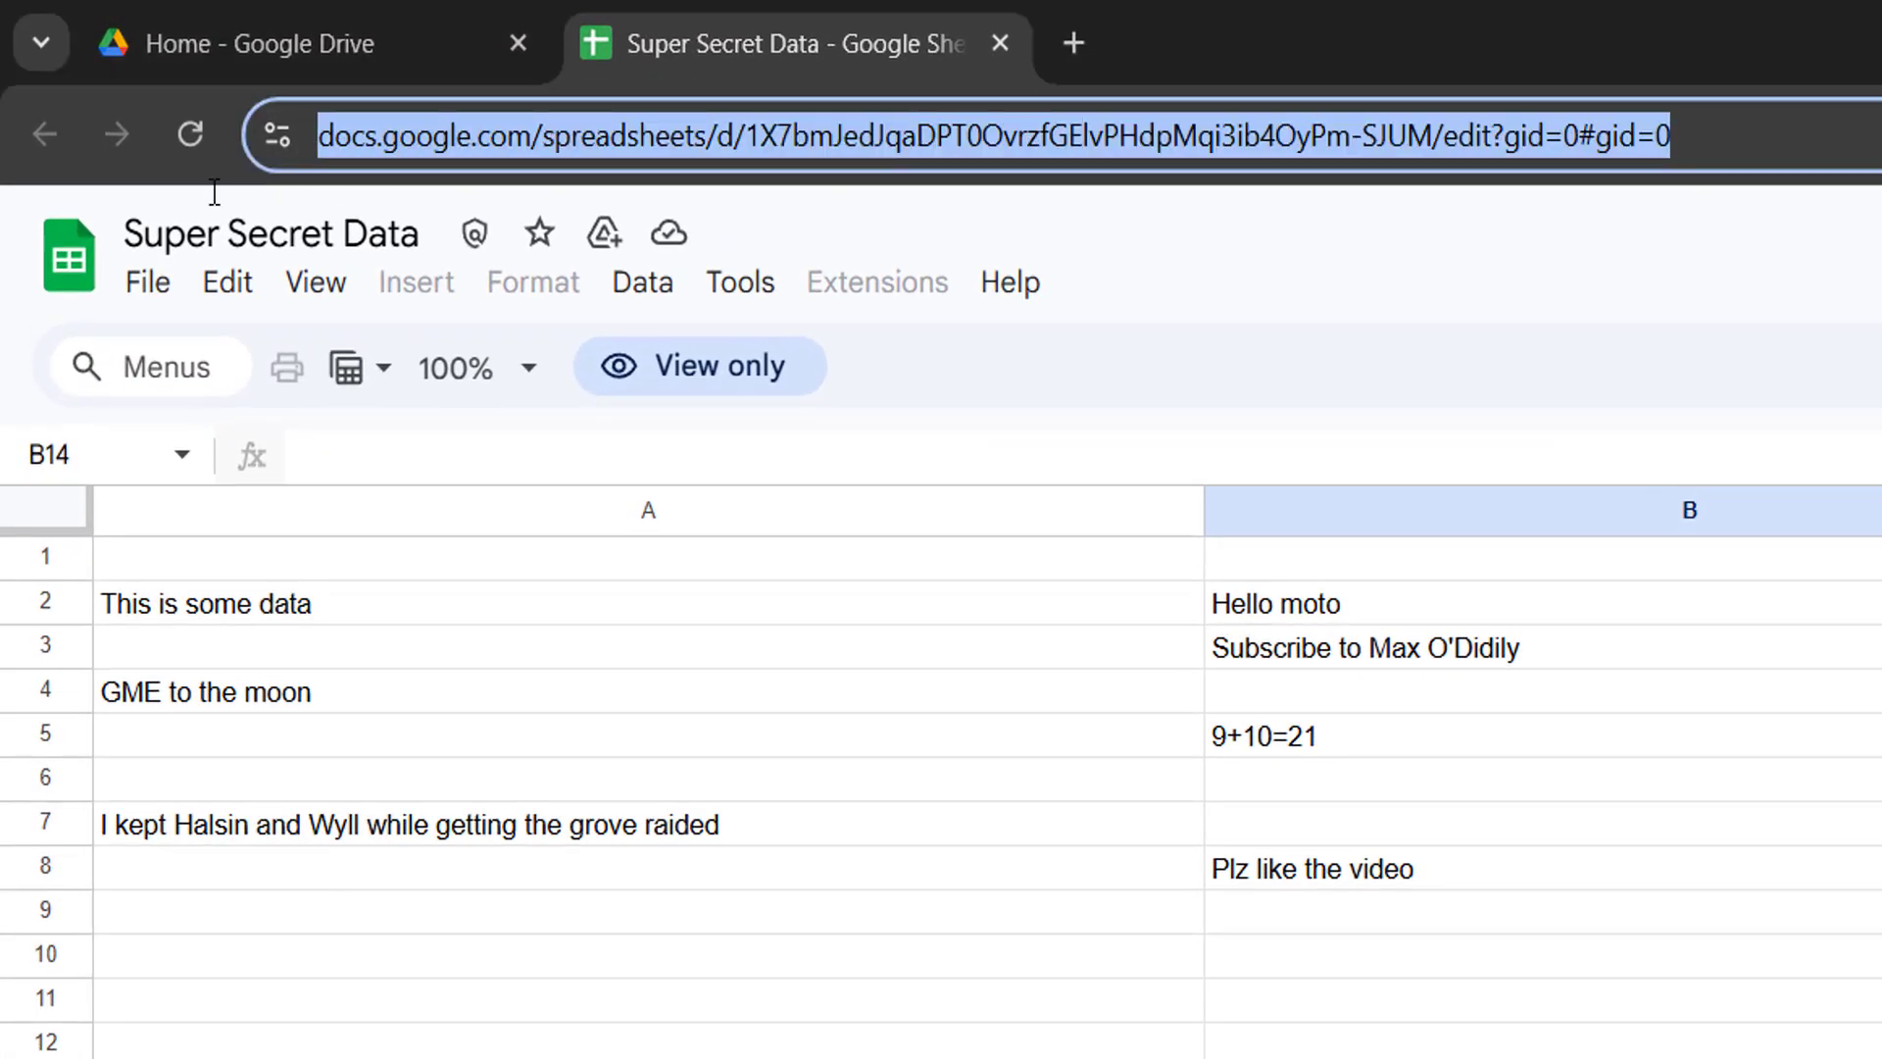
key(Right)
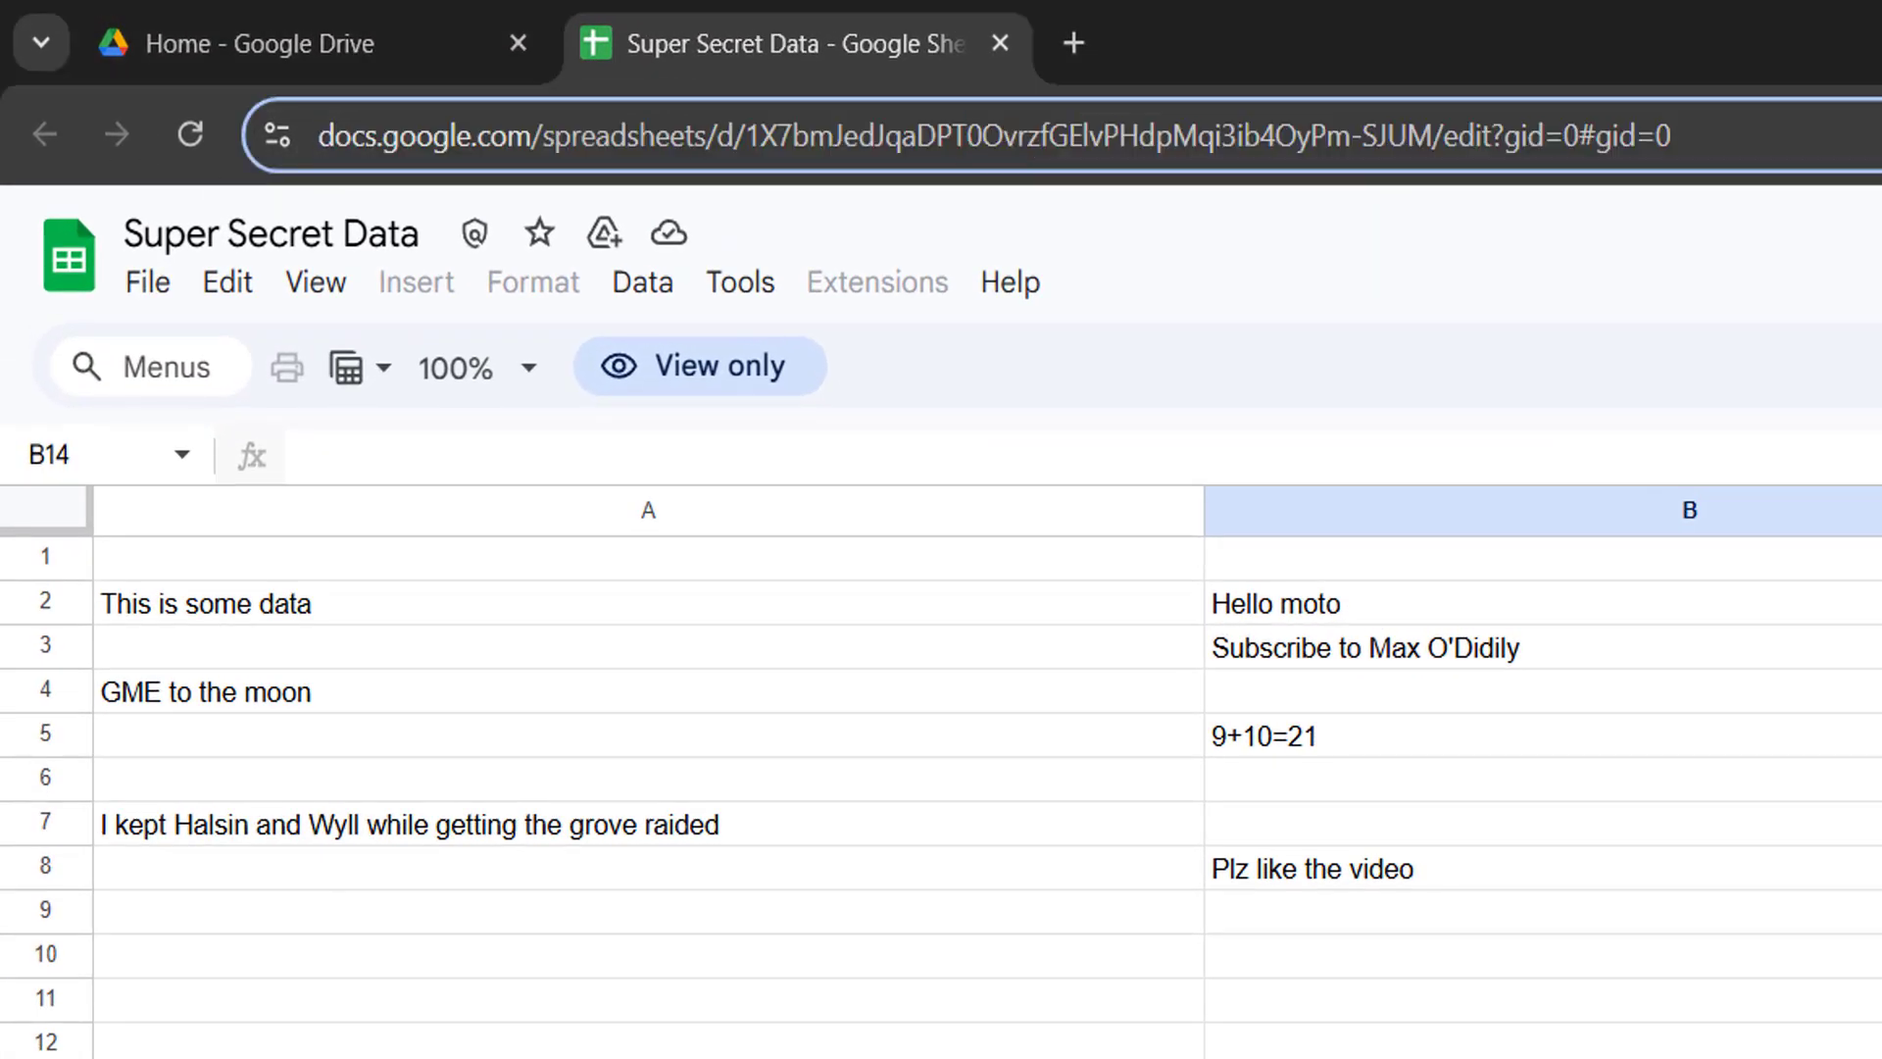
shift+click(1444, 135)
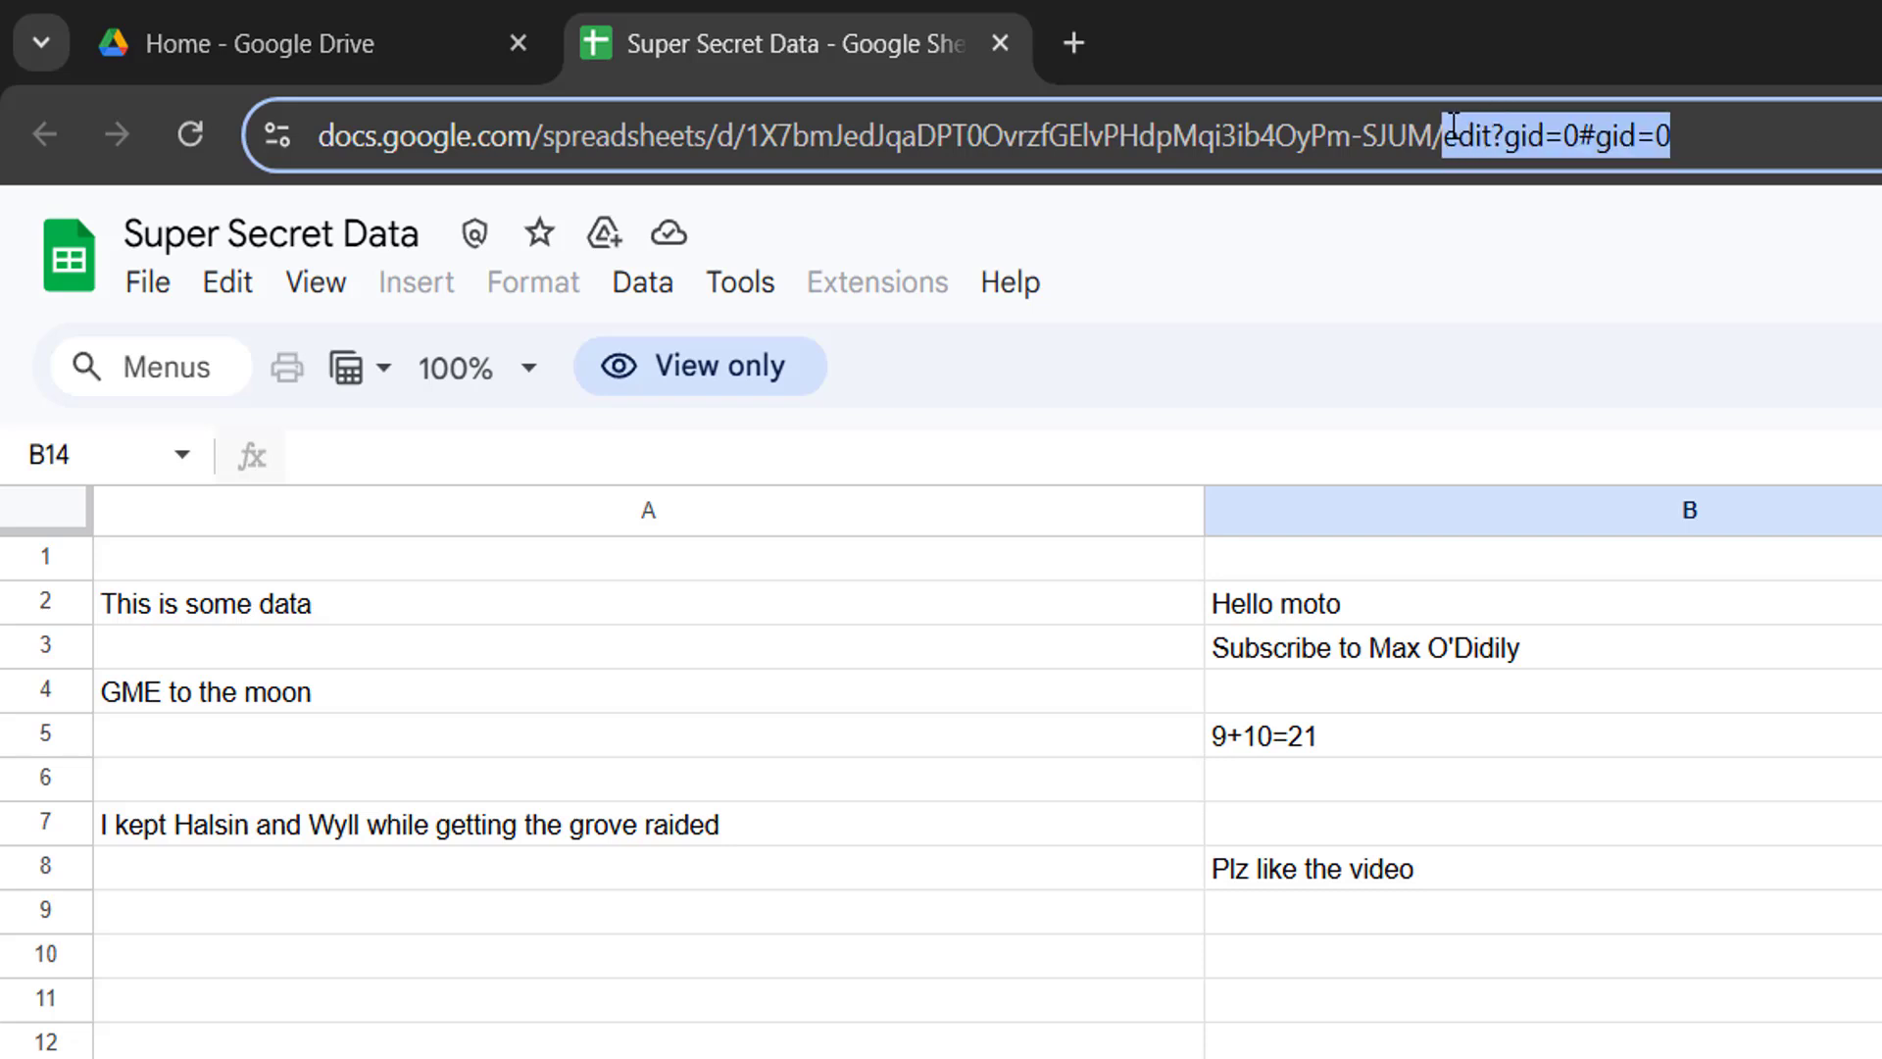
drag(1585, 137, 1860, 146)
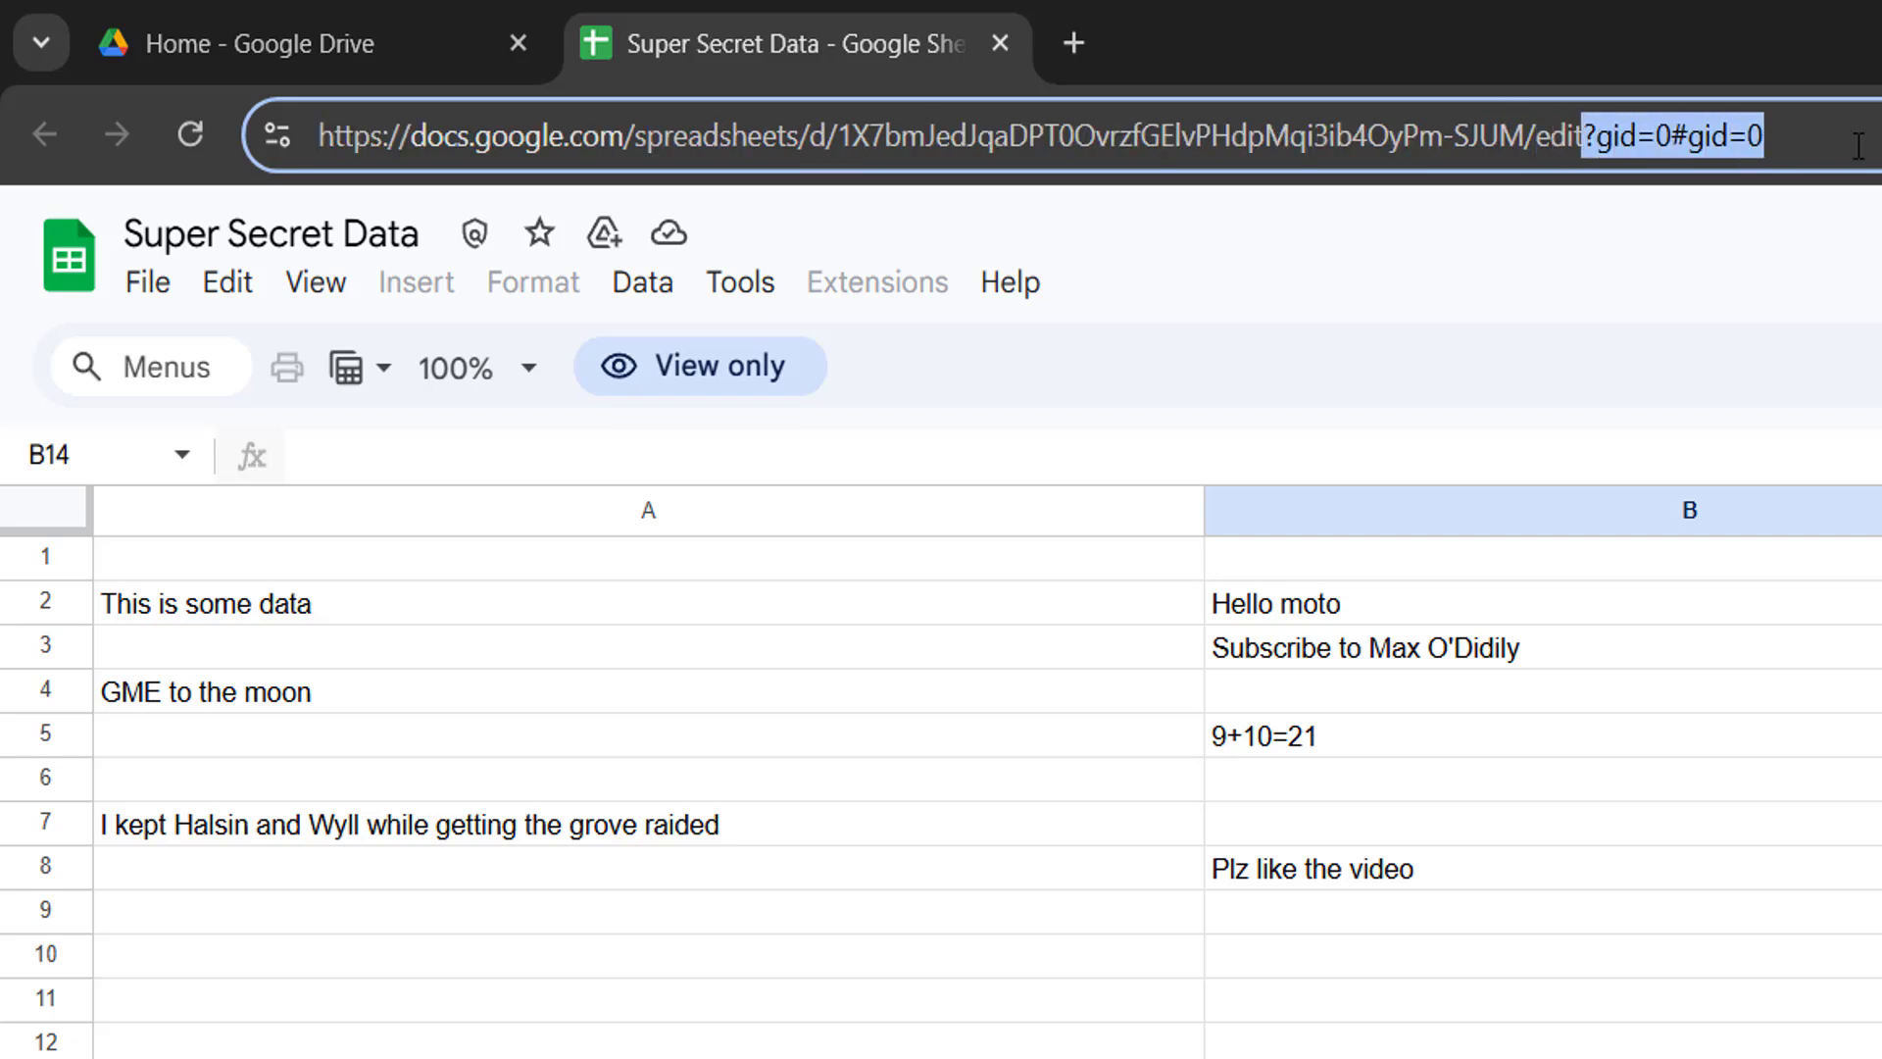
key(Right)
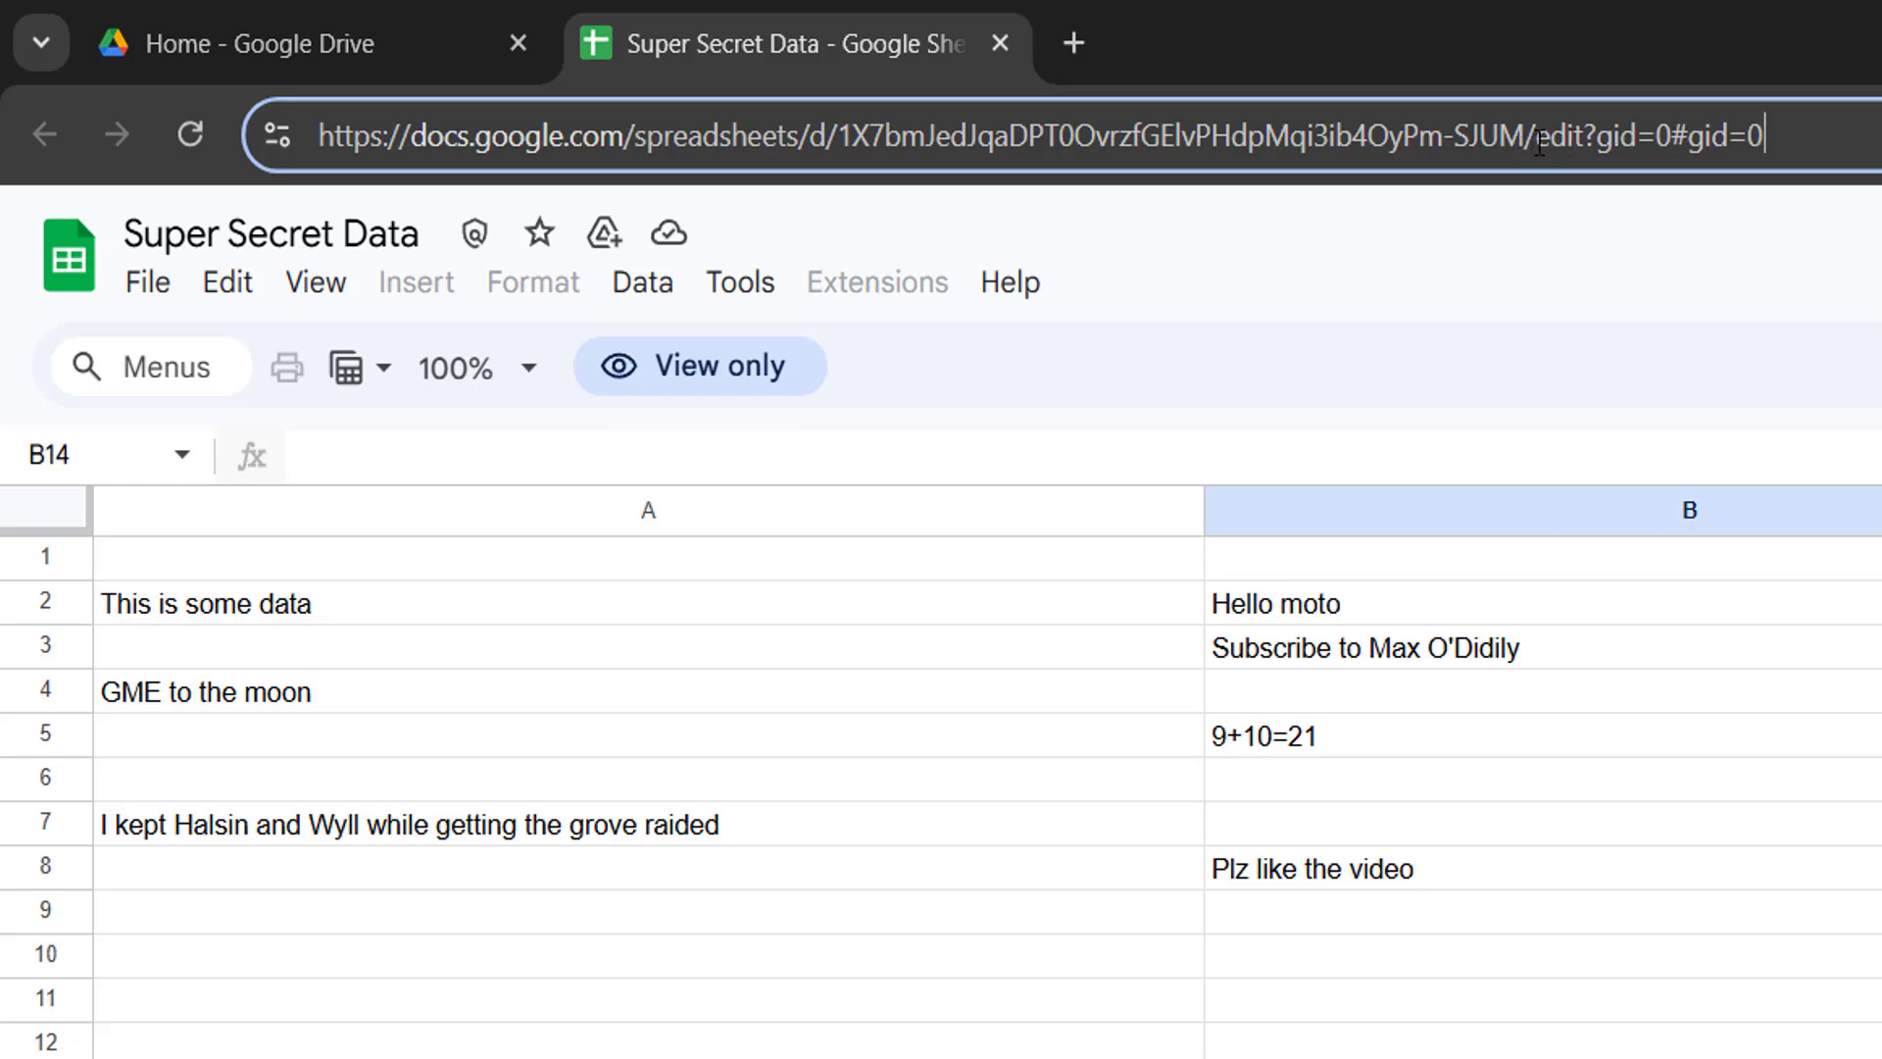
key(Left)
key(Left)
key(Left)
key(Left)
key(Left)
key(Left)
key(Left)
key(Left)
key(Left)
key(Left)
key(Left)
key(Left)
drag(1537, 143, 1858, 142)
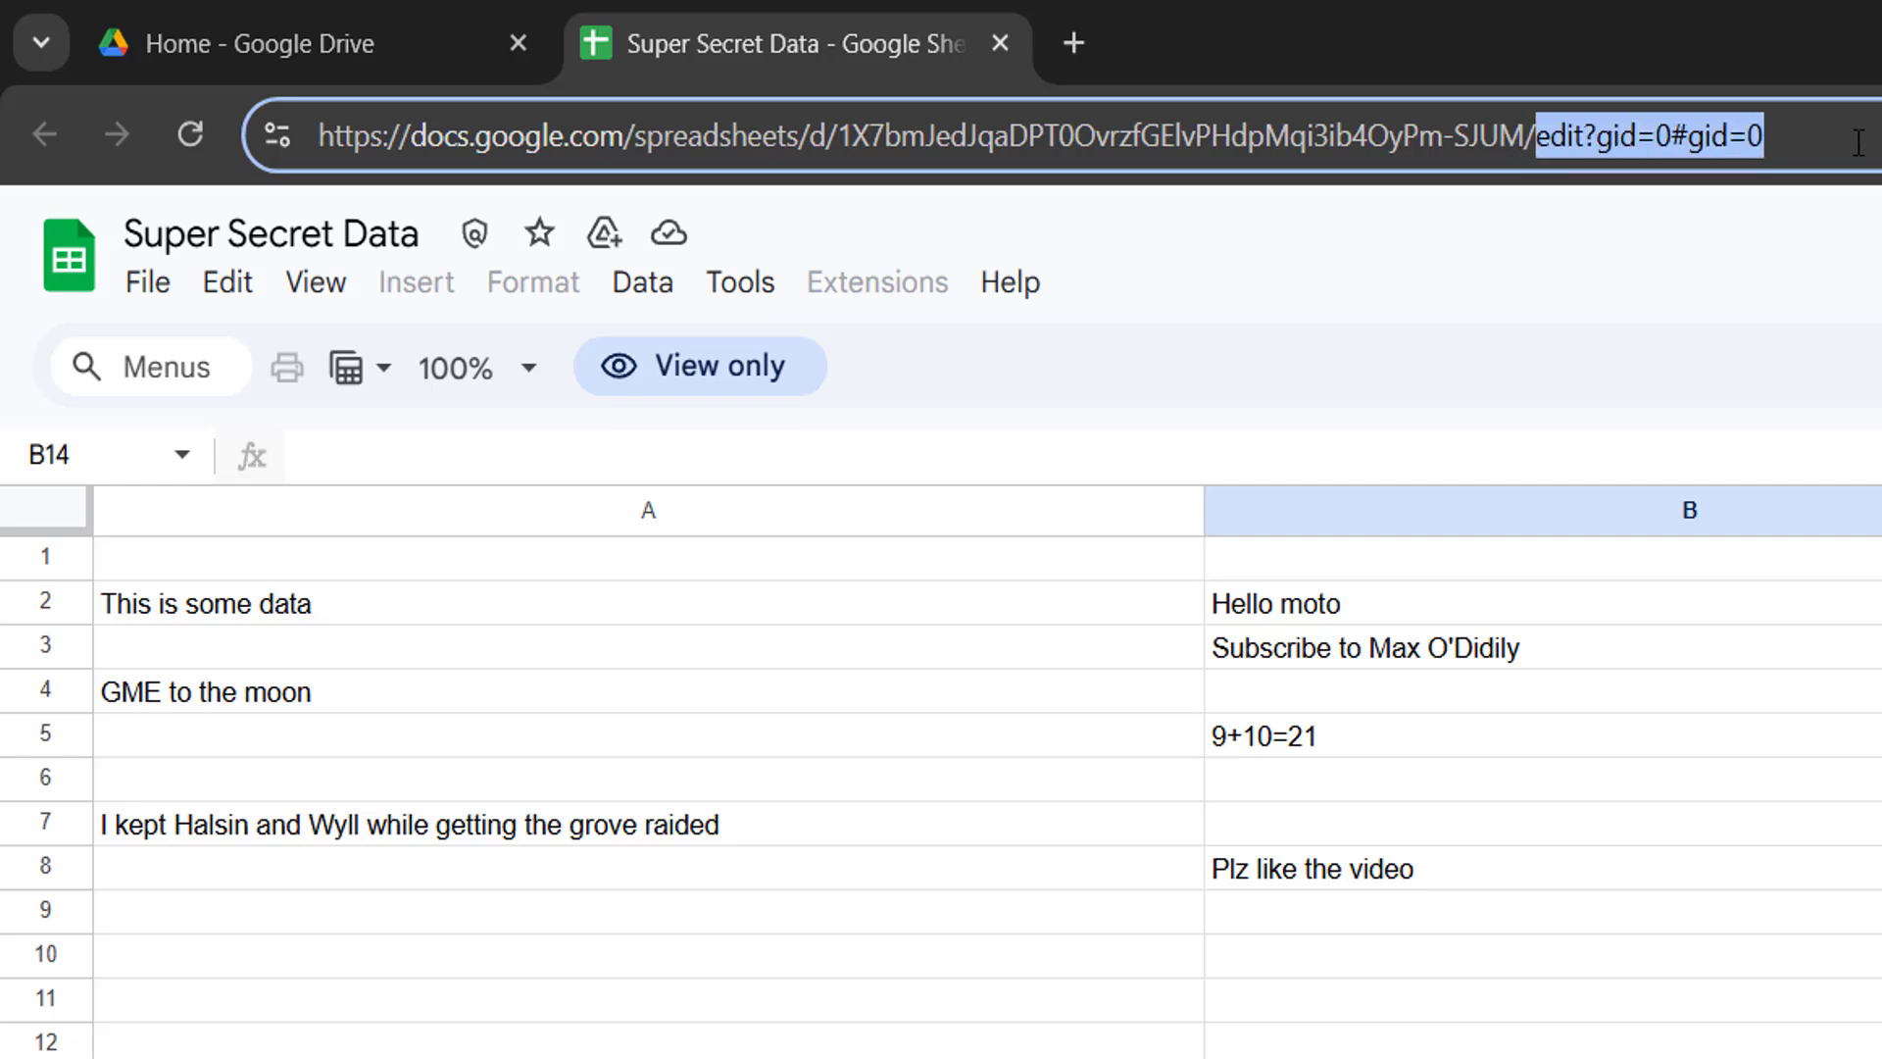
click(1535, 137)
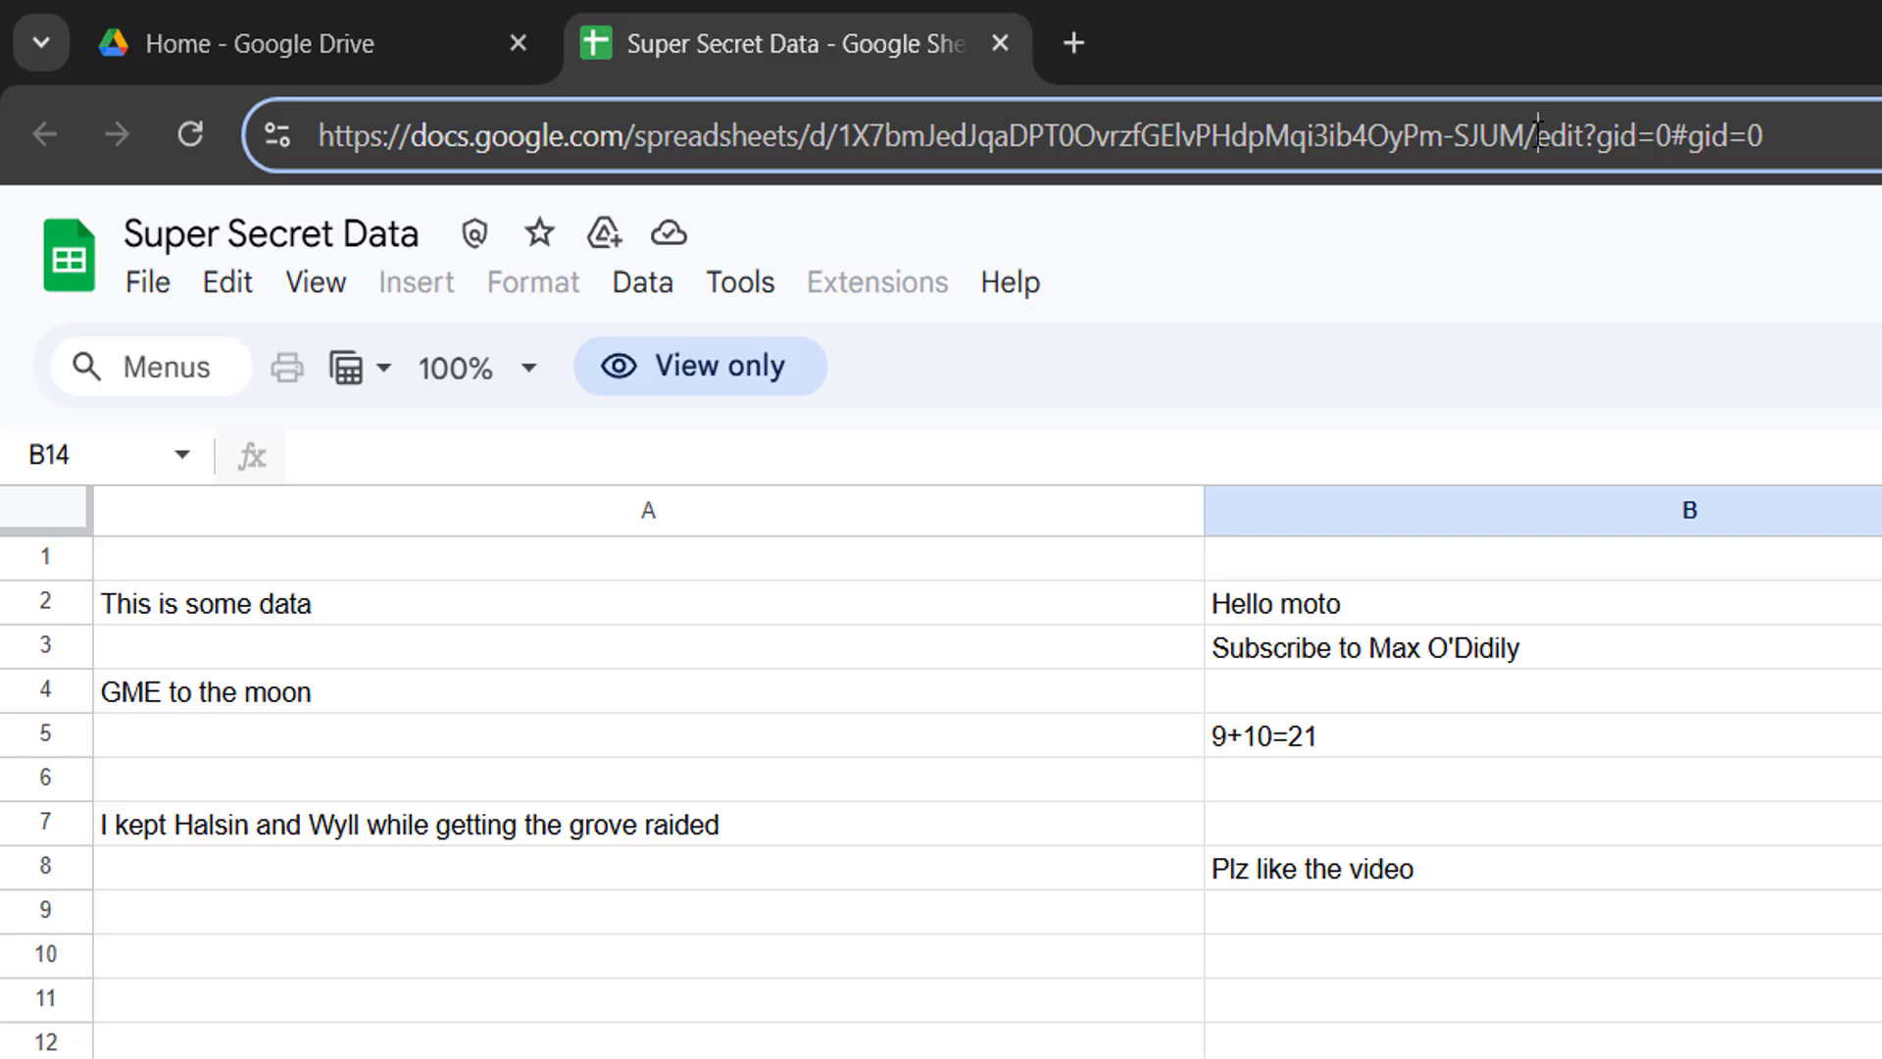
drag(1537, 135, 1769, 131)
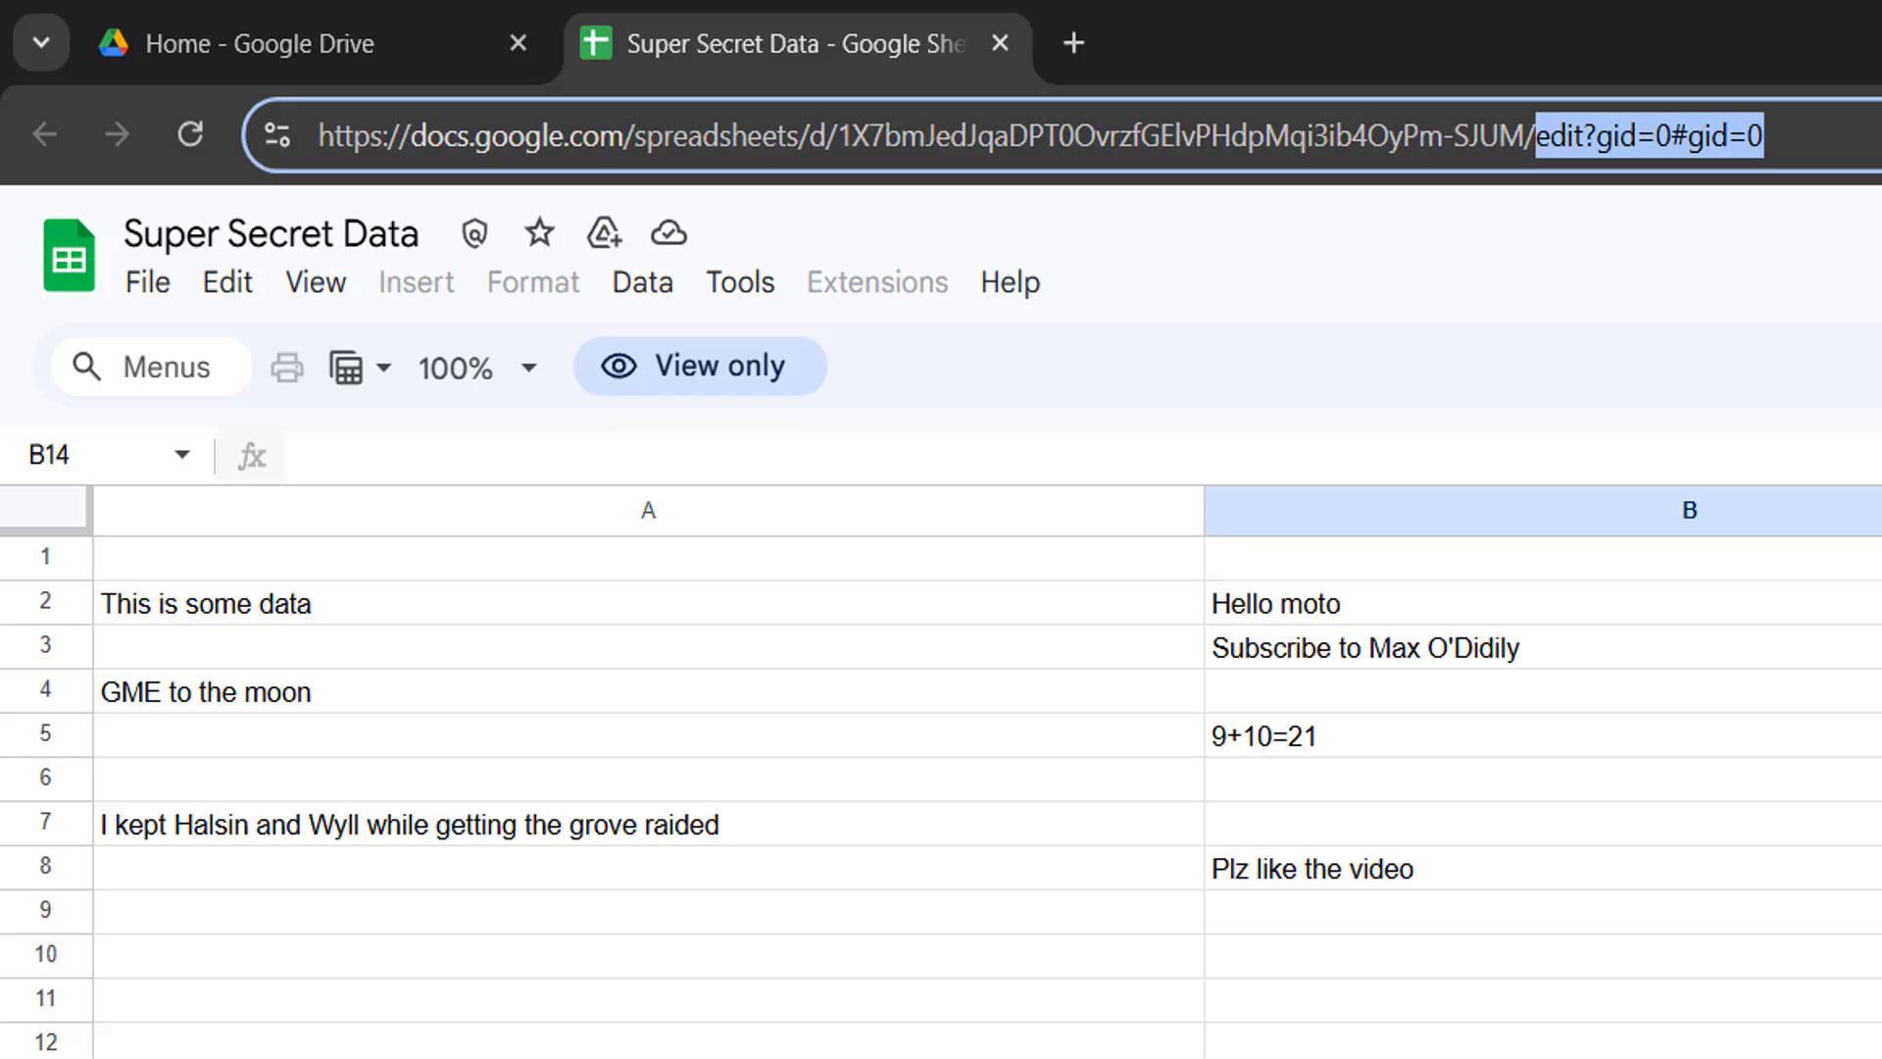
key(BackSpace)
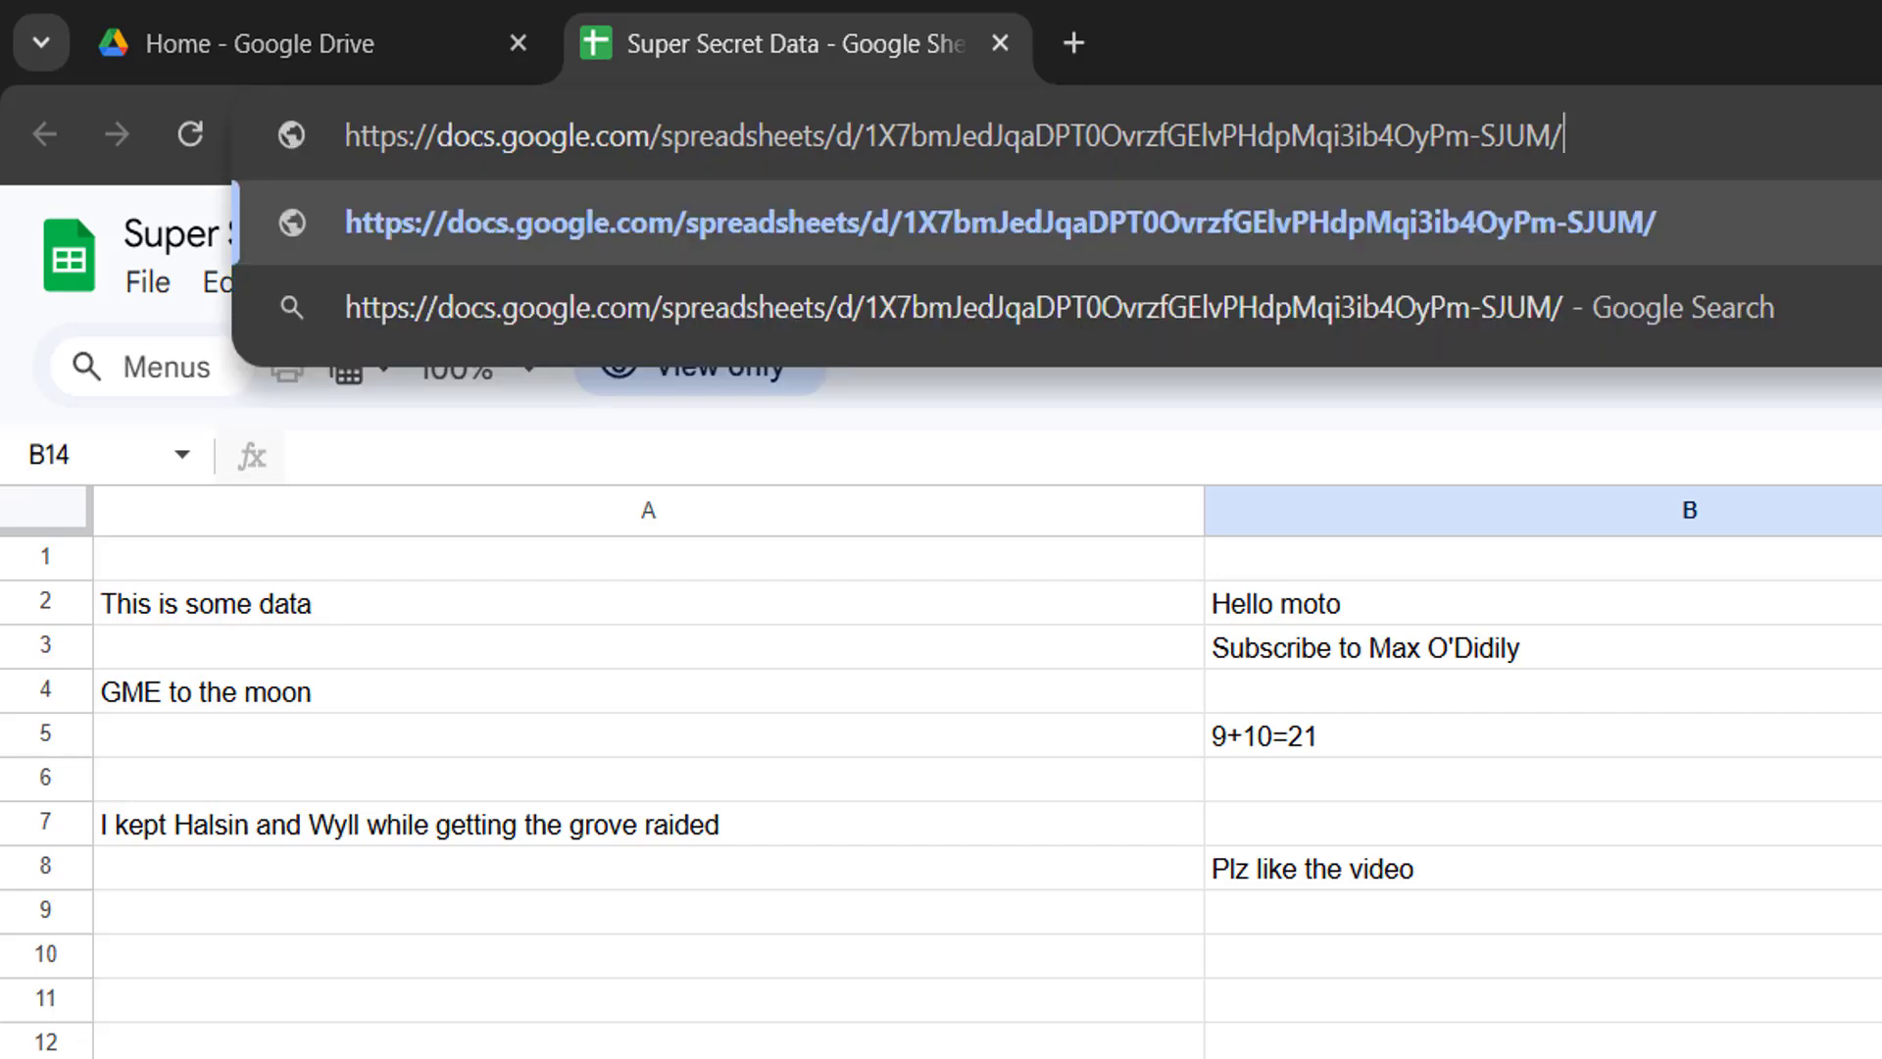
text(h)
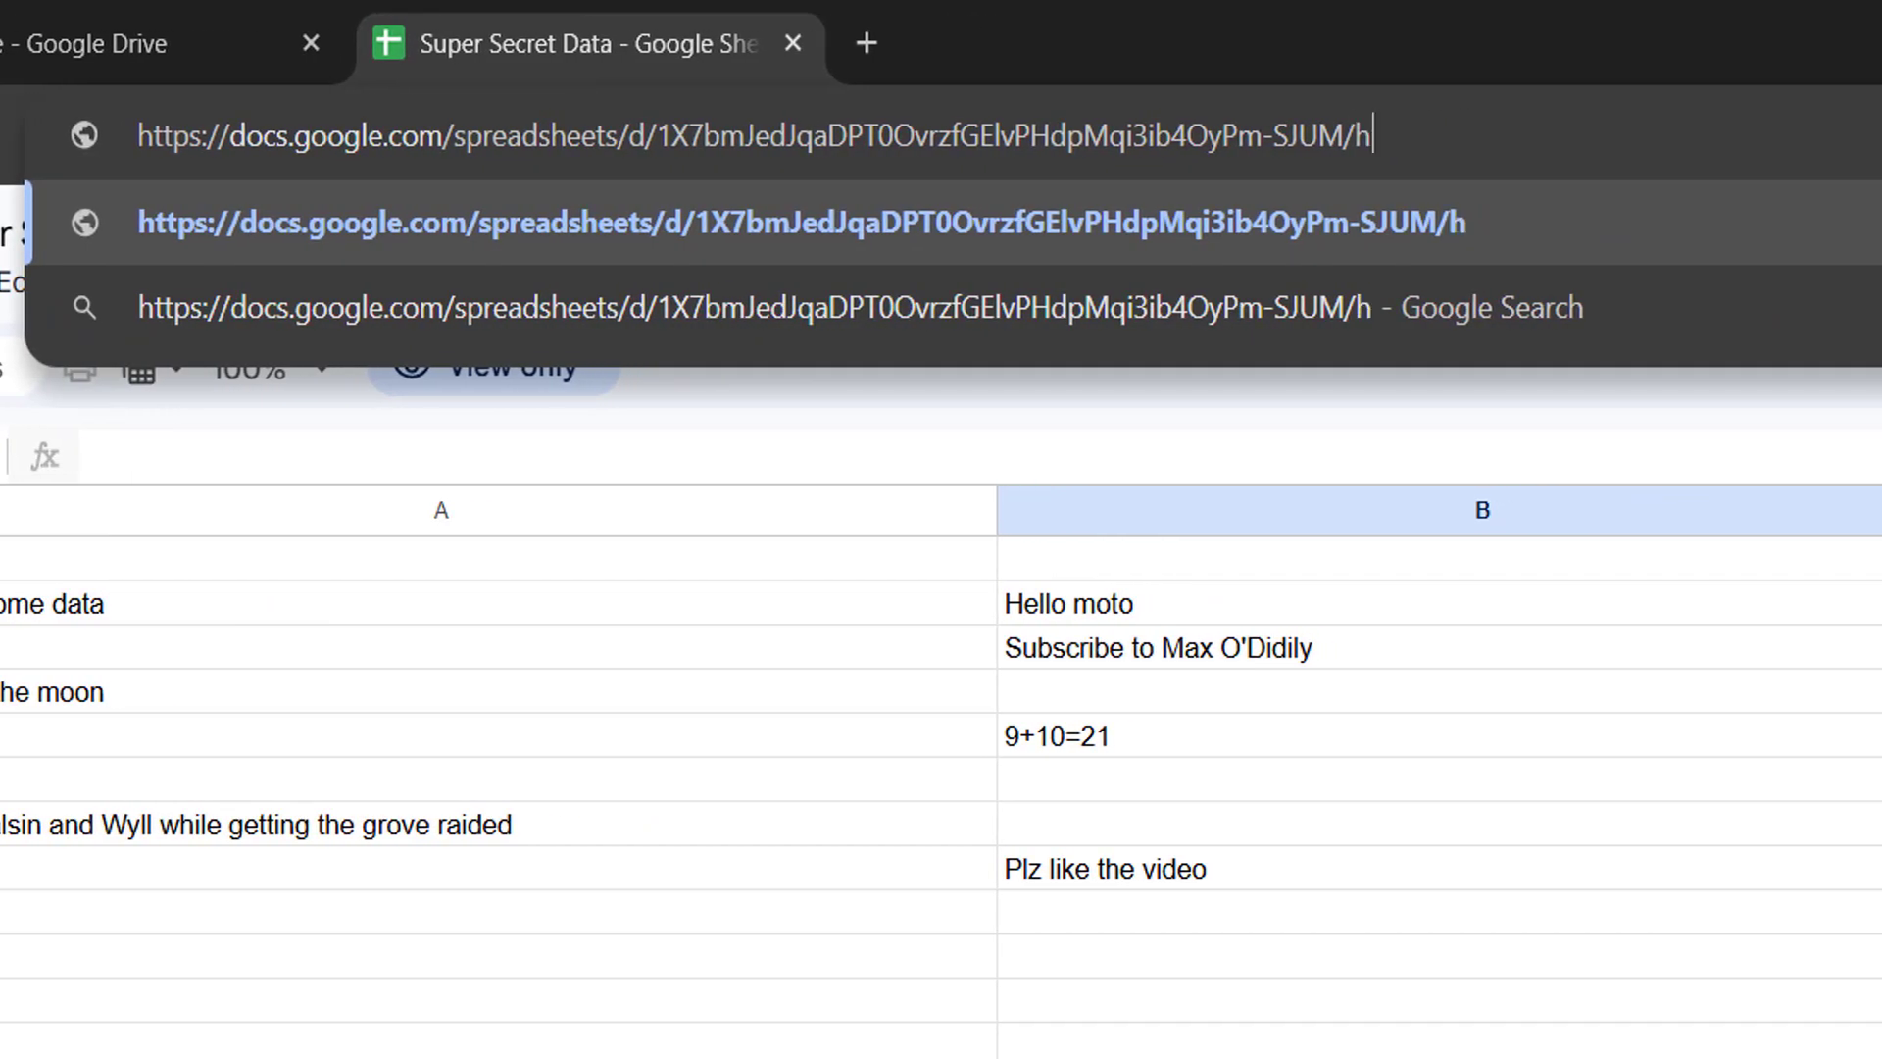
text(tmlview)
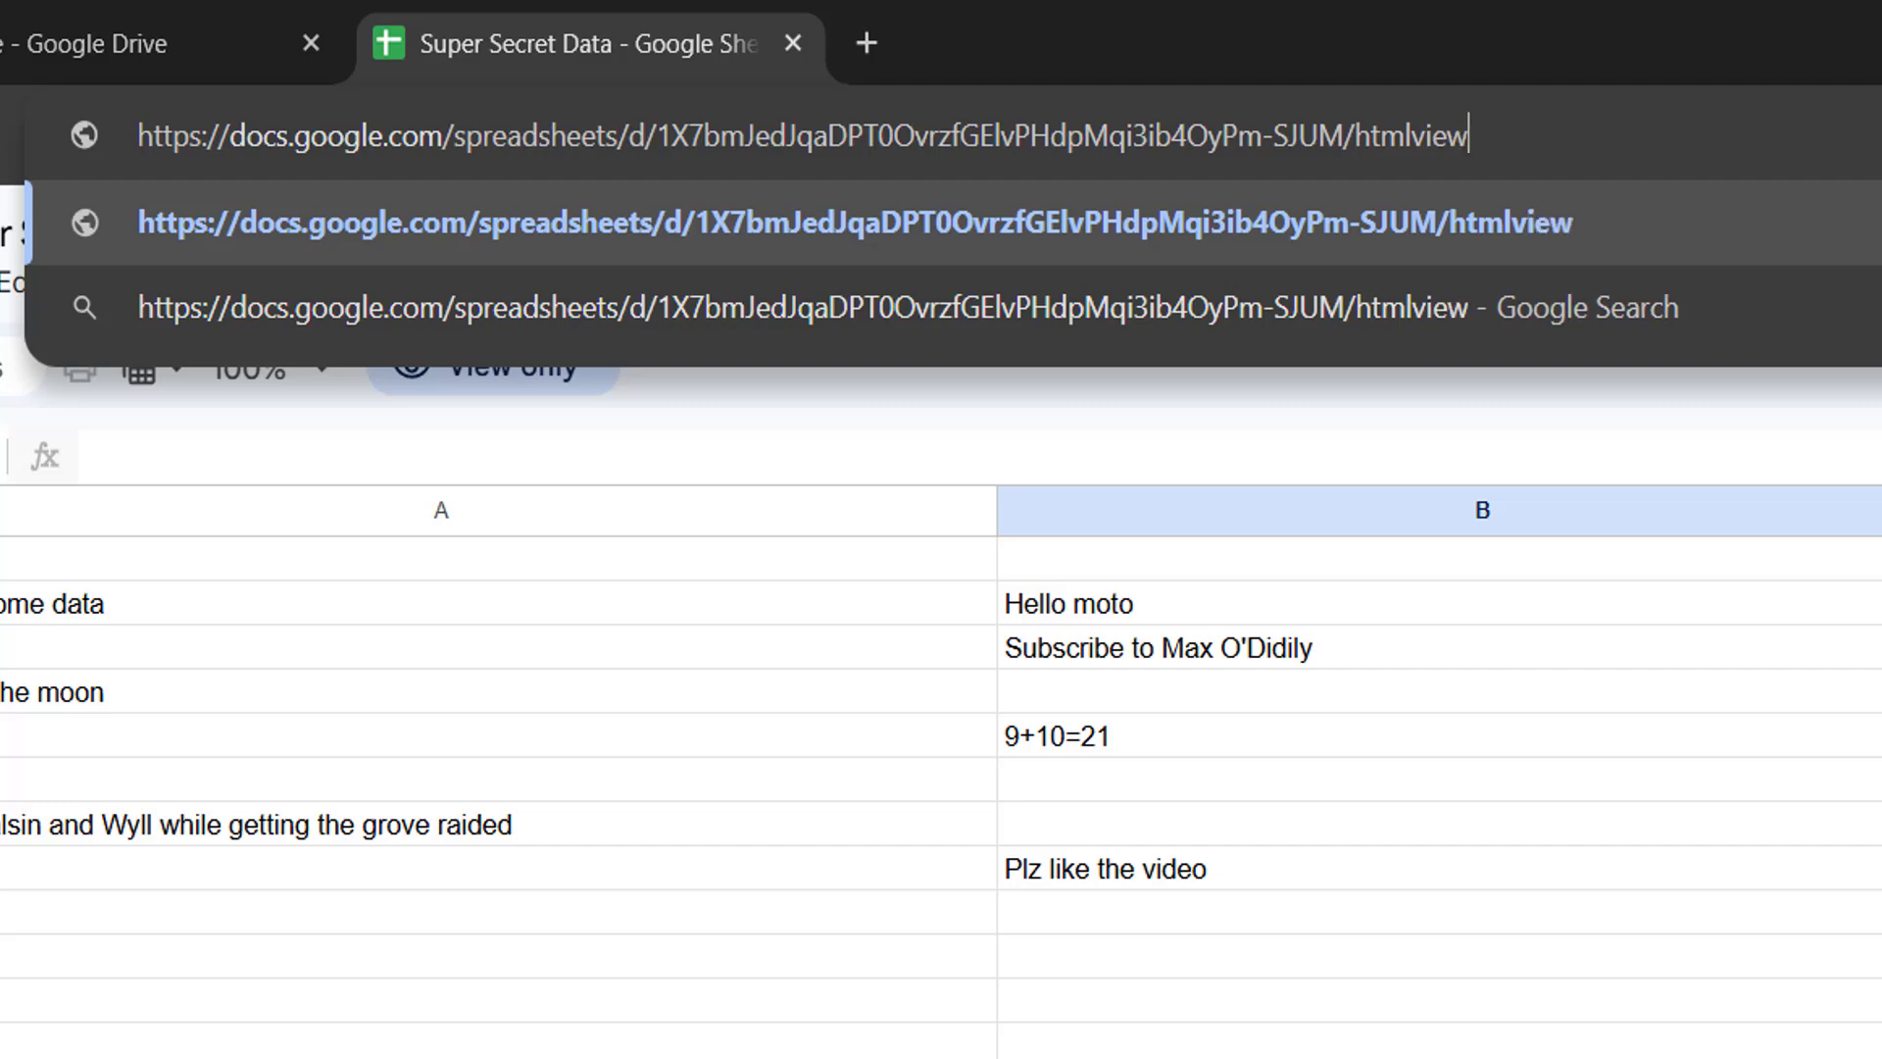
key(Escape)
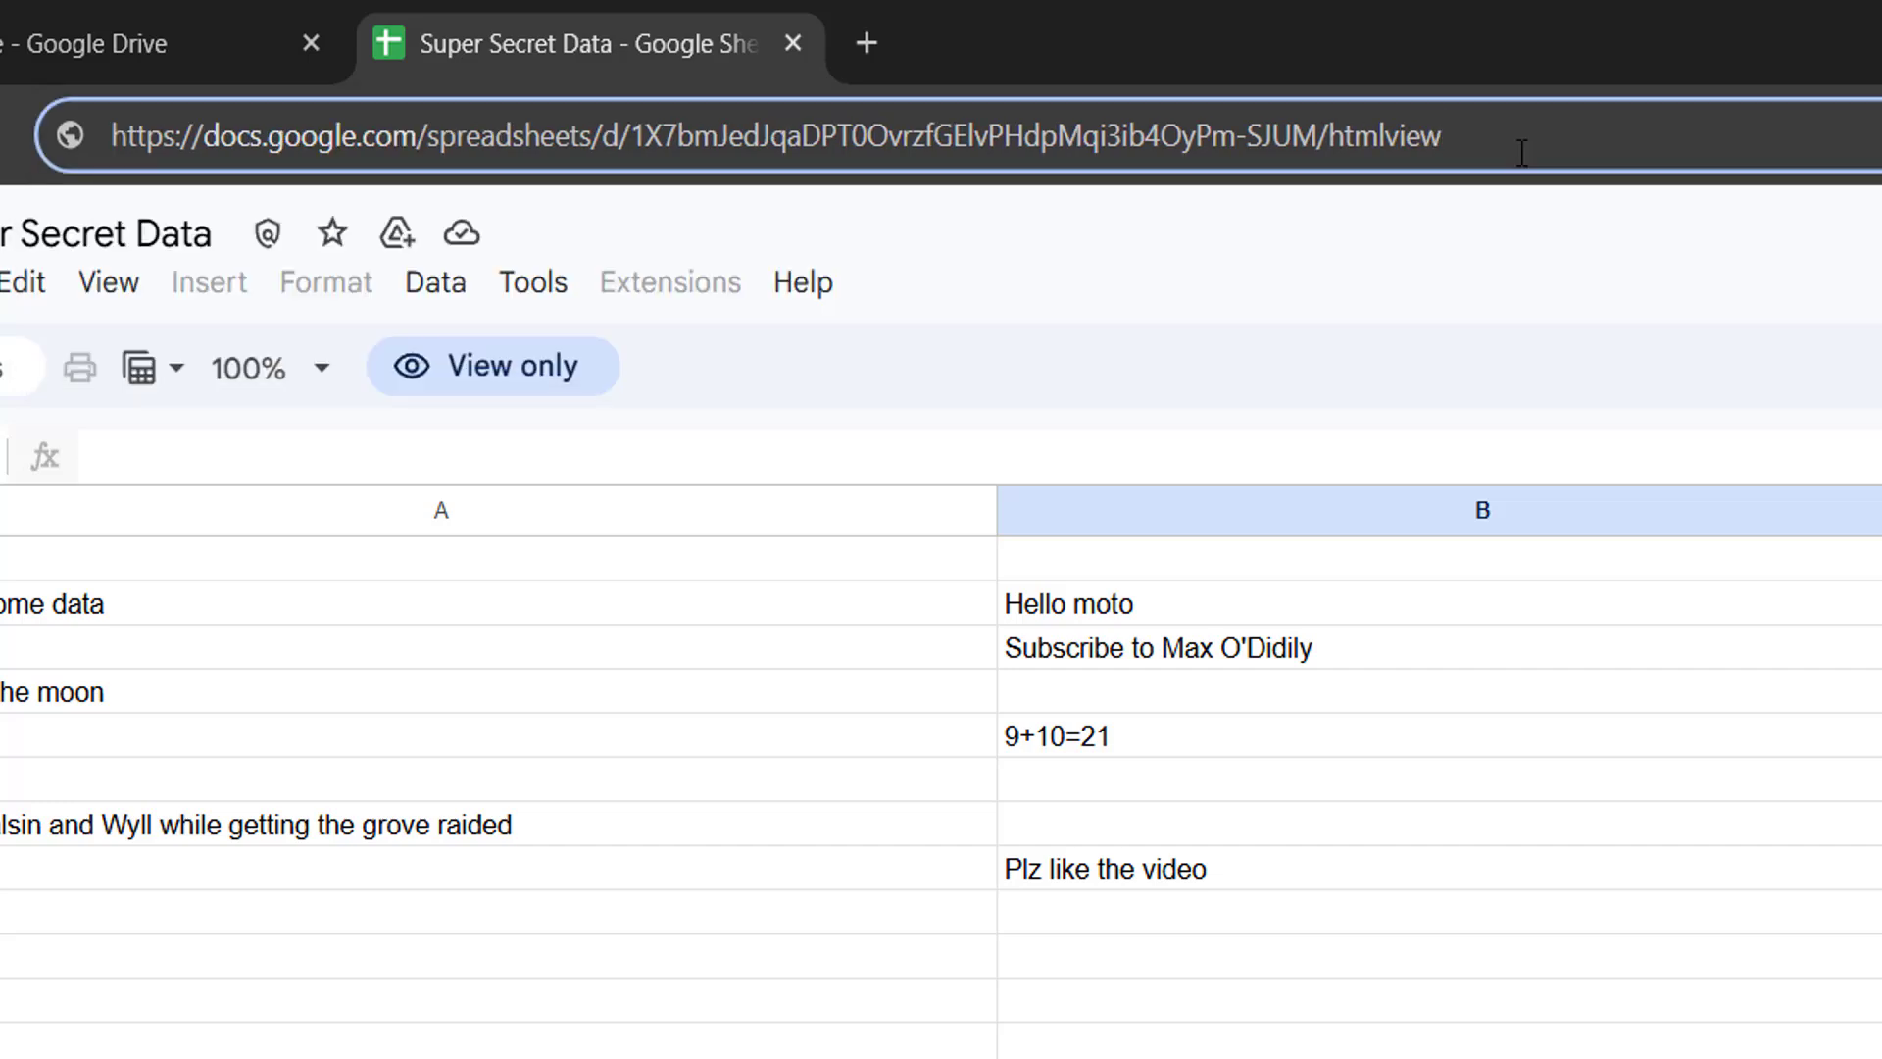
- Load the htmlview page of the sheet and start saving the page with Save as
key(Return)
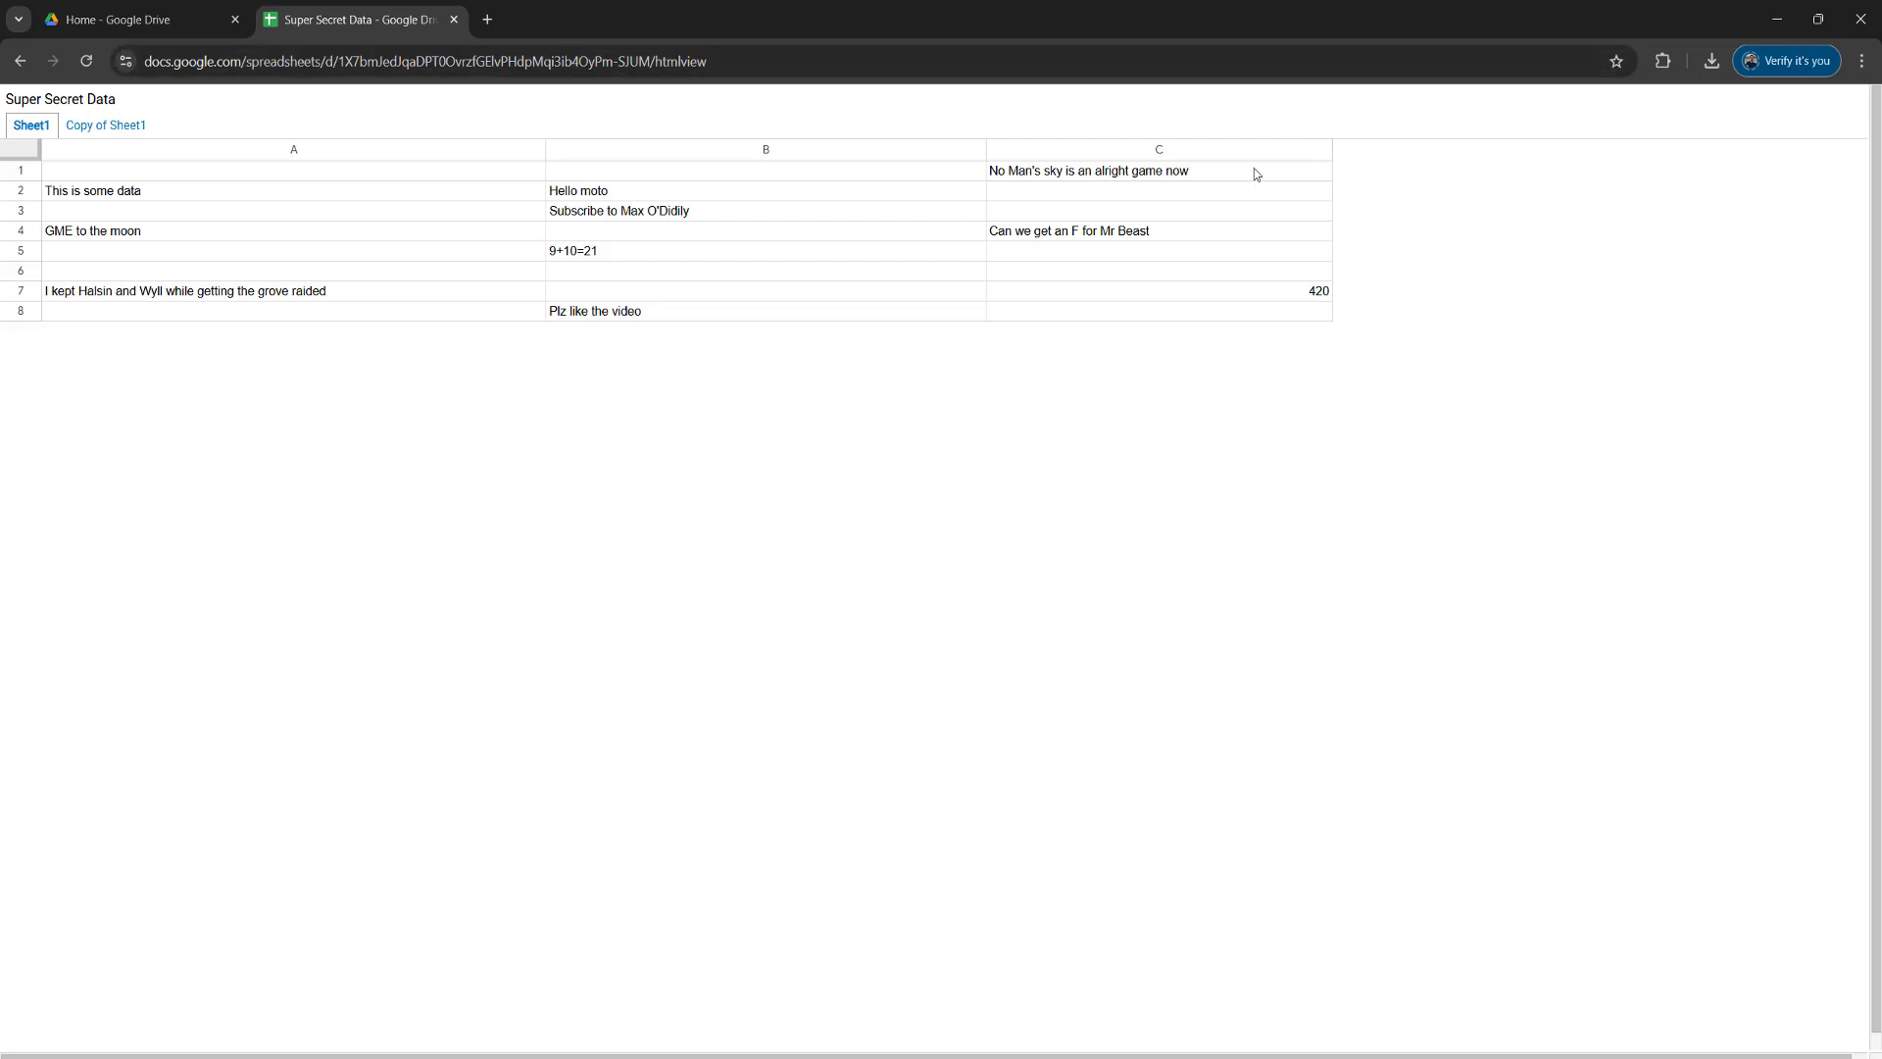
right_click(838, 242)
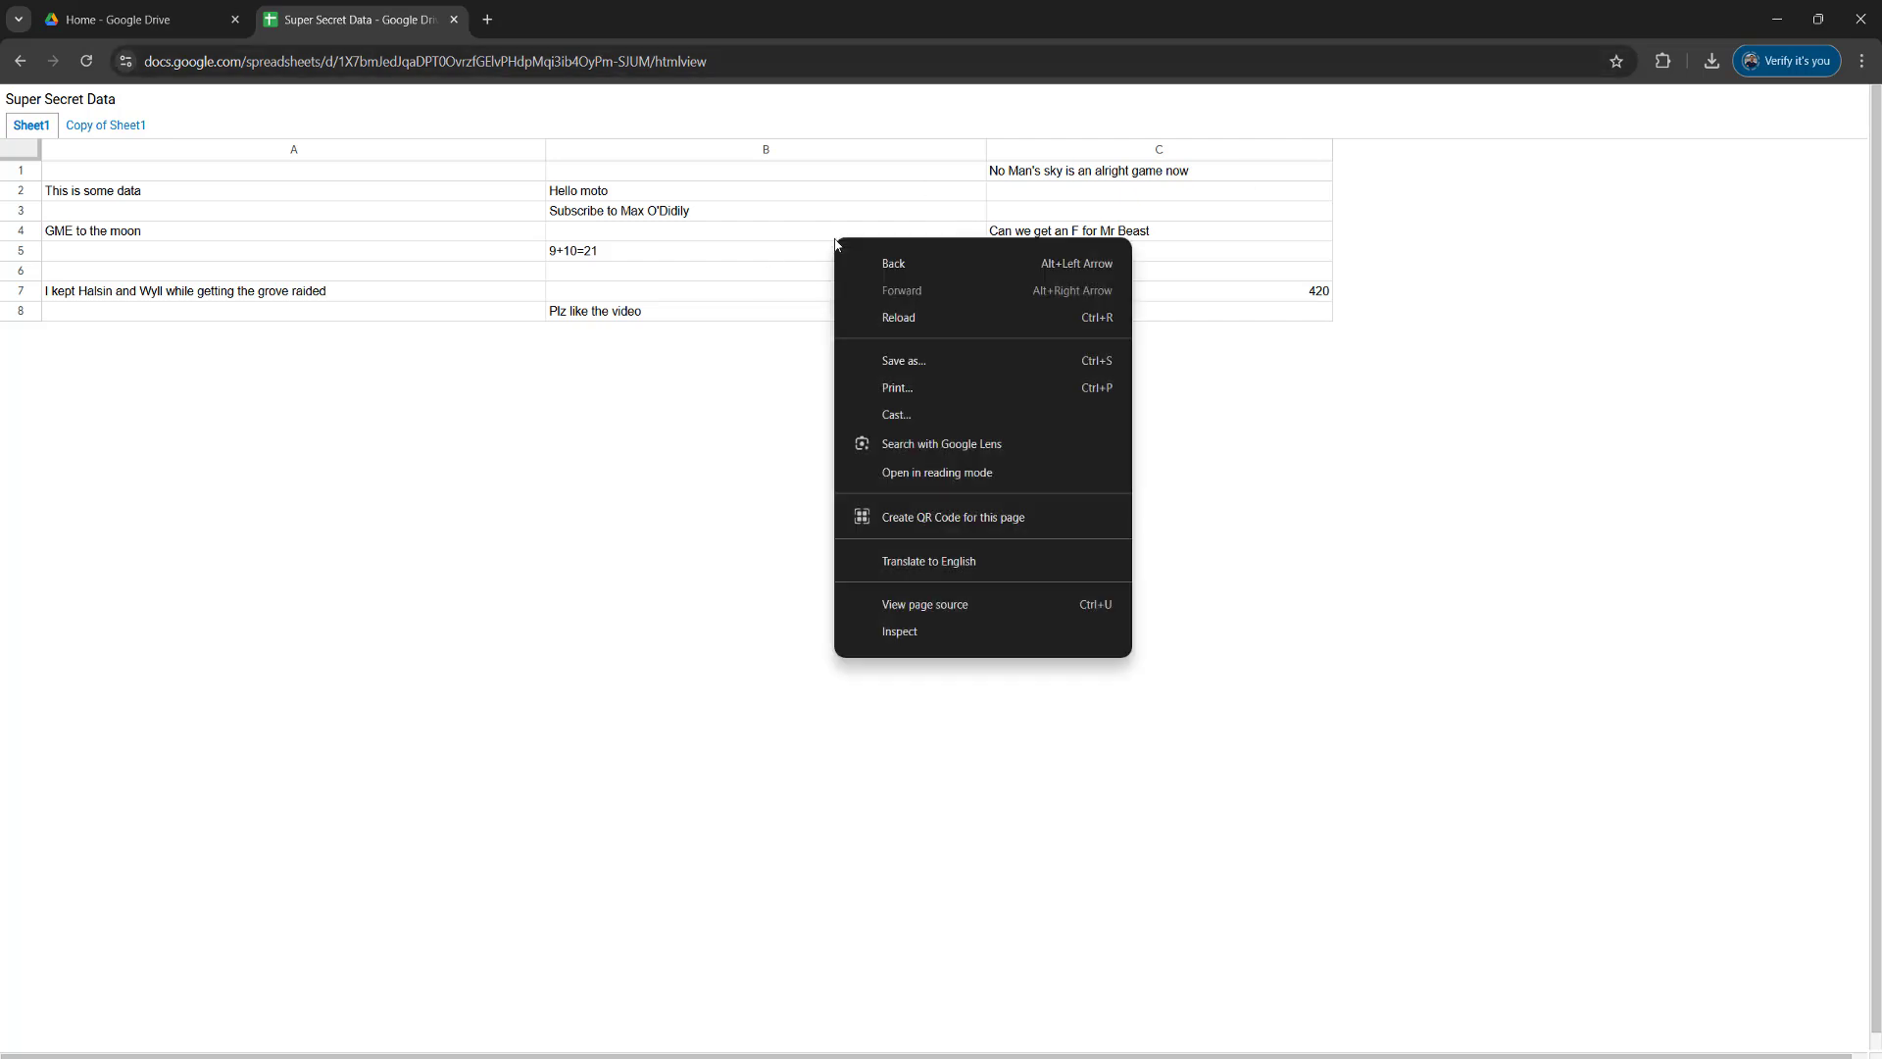
click(907, 360)
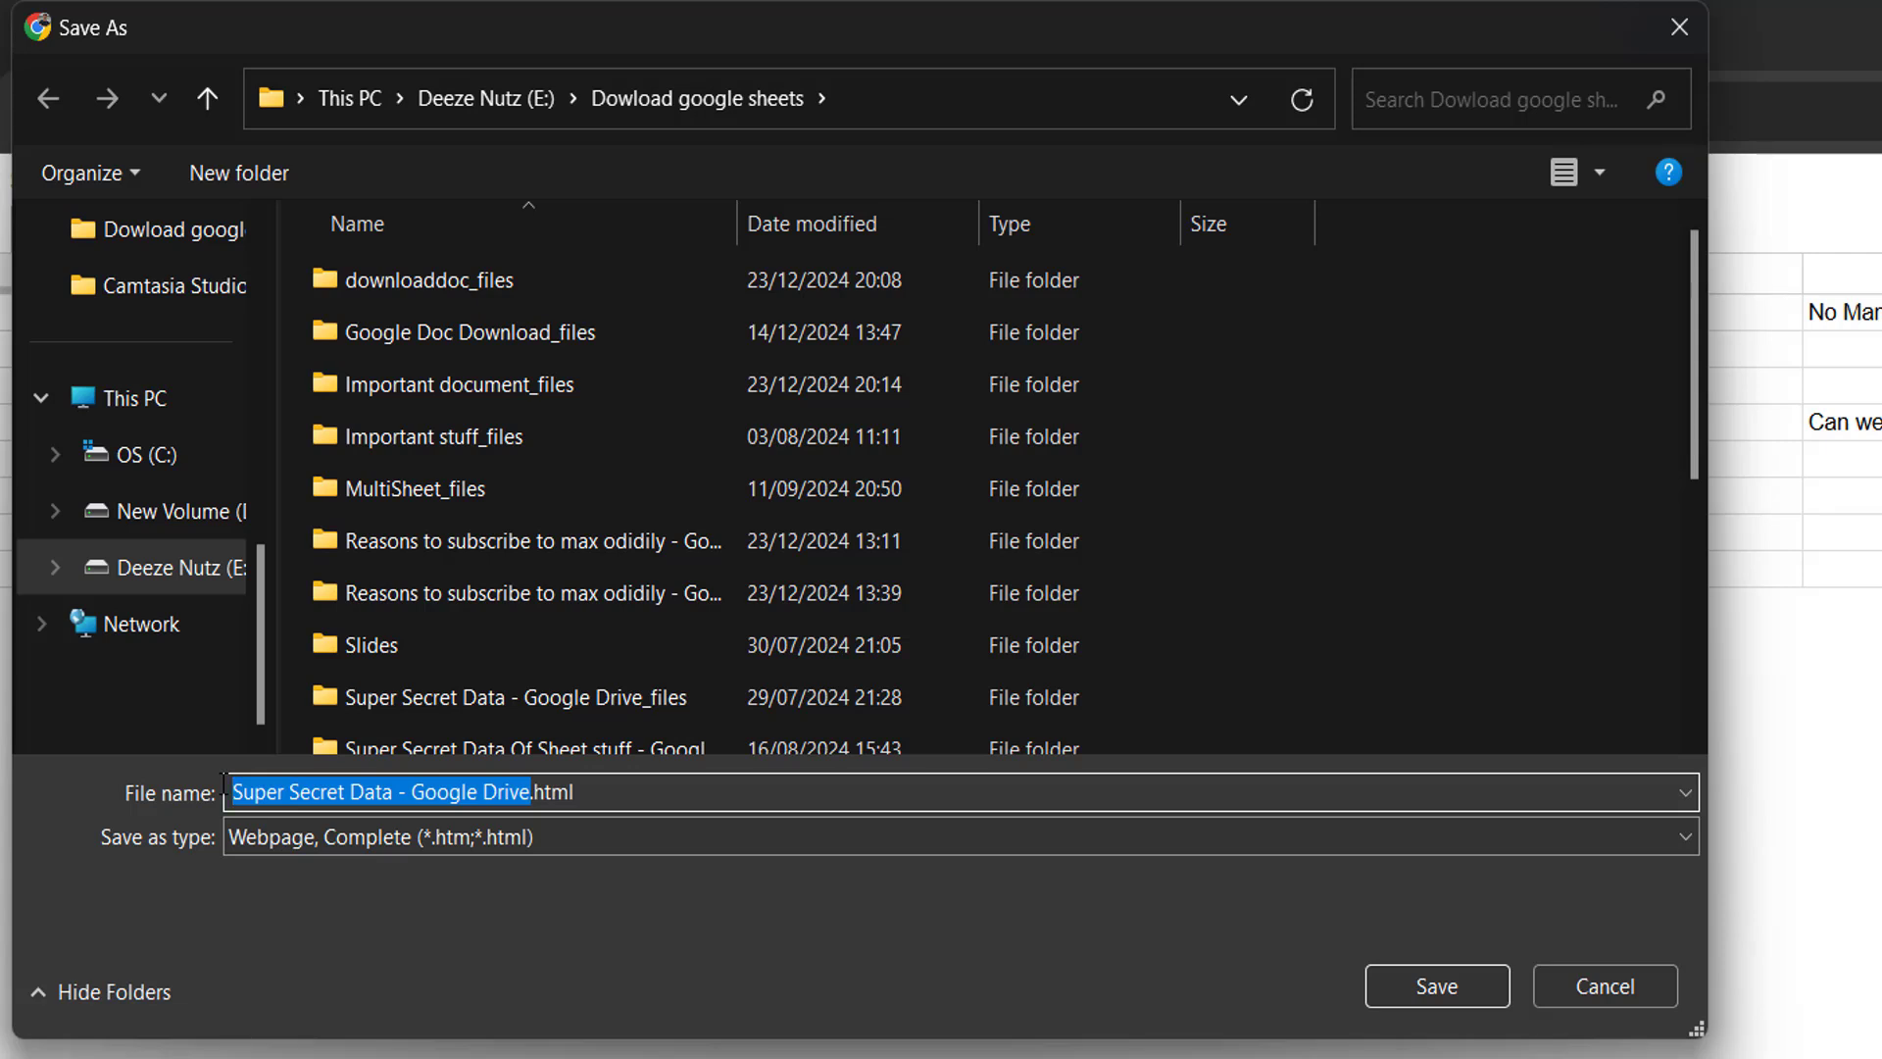
- Save the page as 'datasheet' with file type 'Webpage, Complete' in the Dowload google sheets folder
text(datasheet)
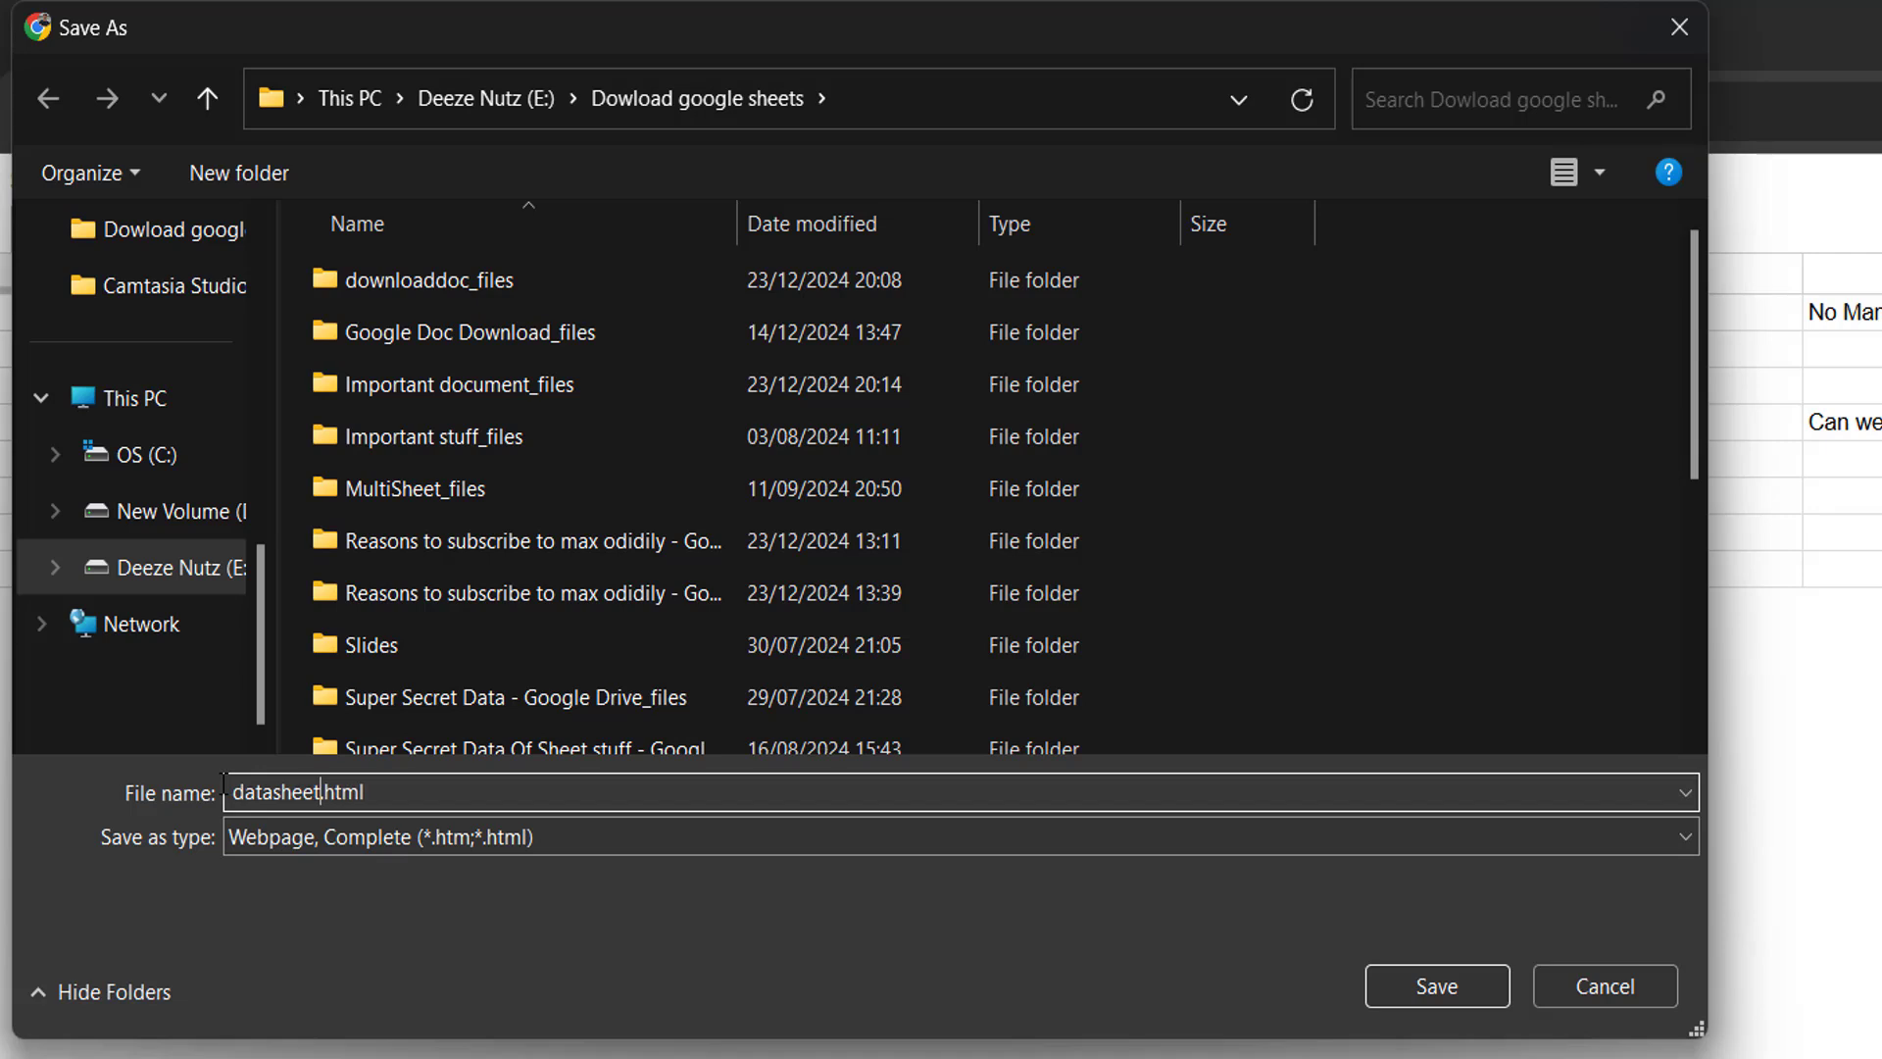
drag(364, 792, 321, 794)
click(429, 840)
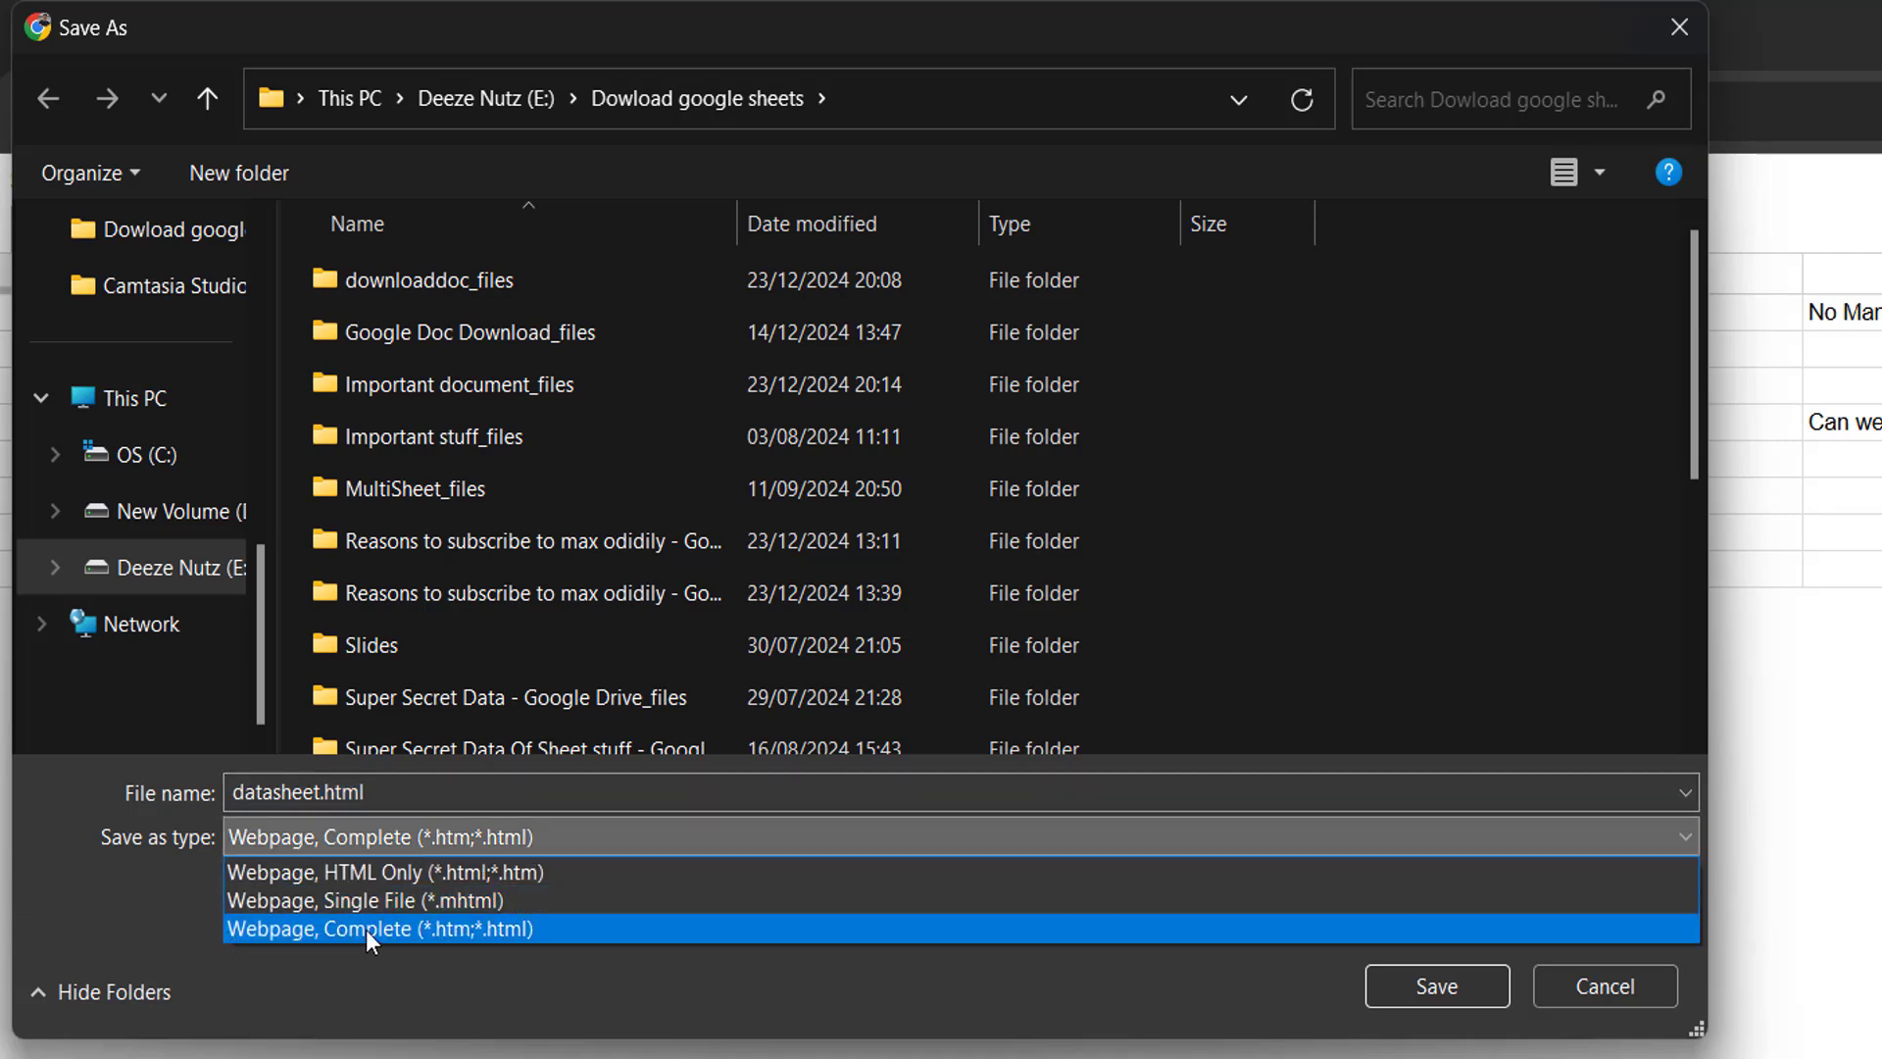
click(638, 928)
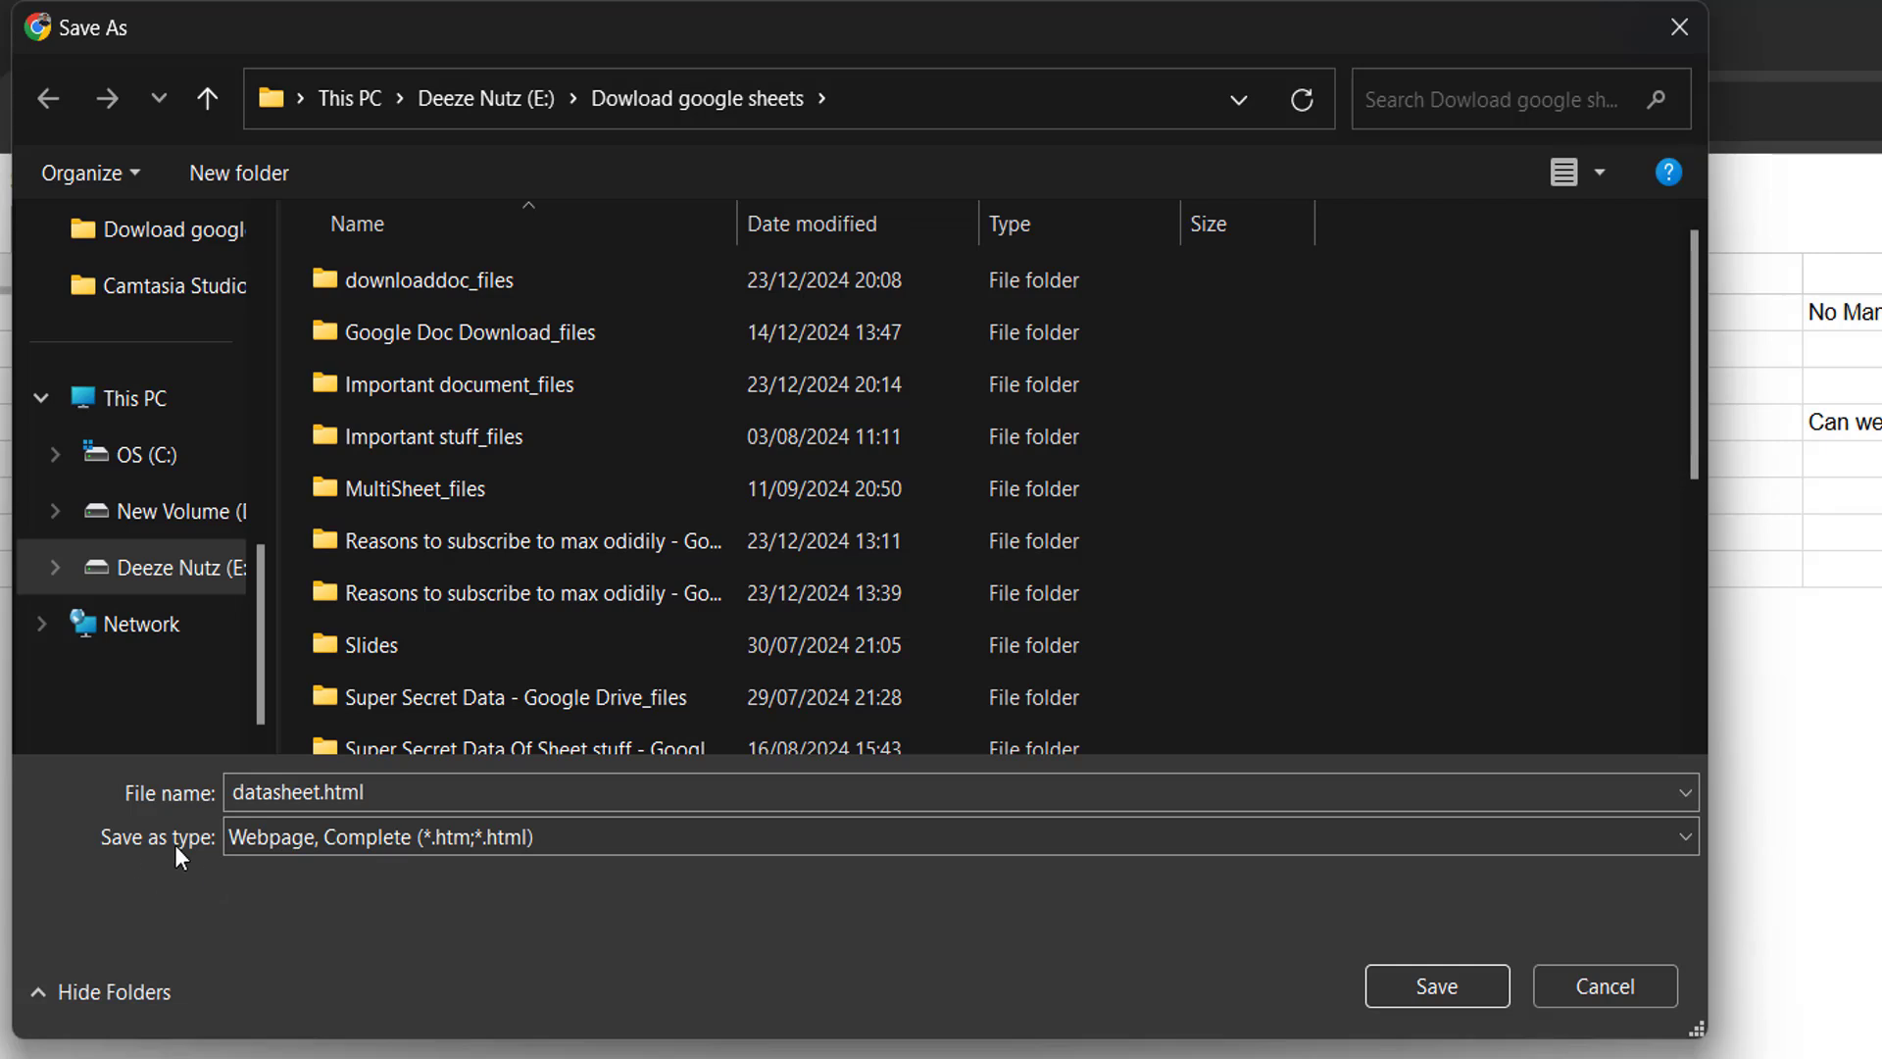
click(317, 831)
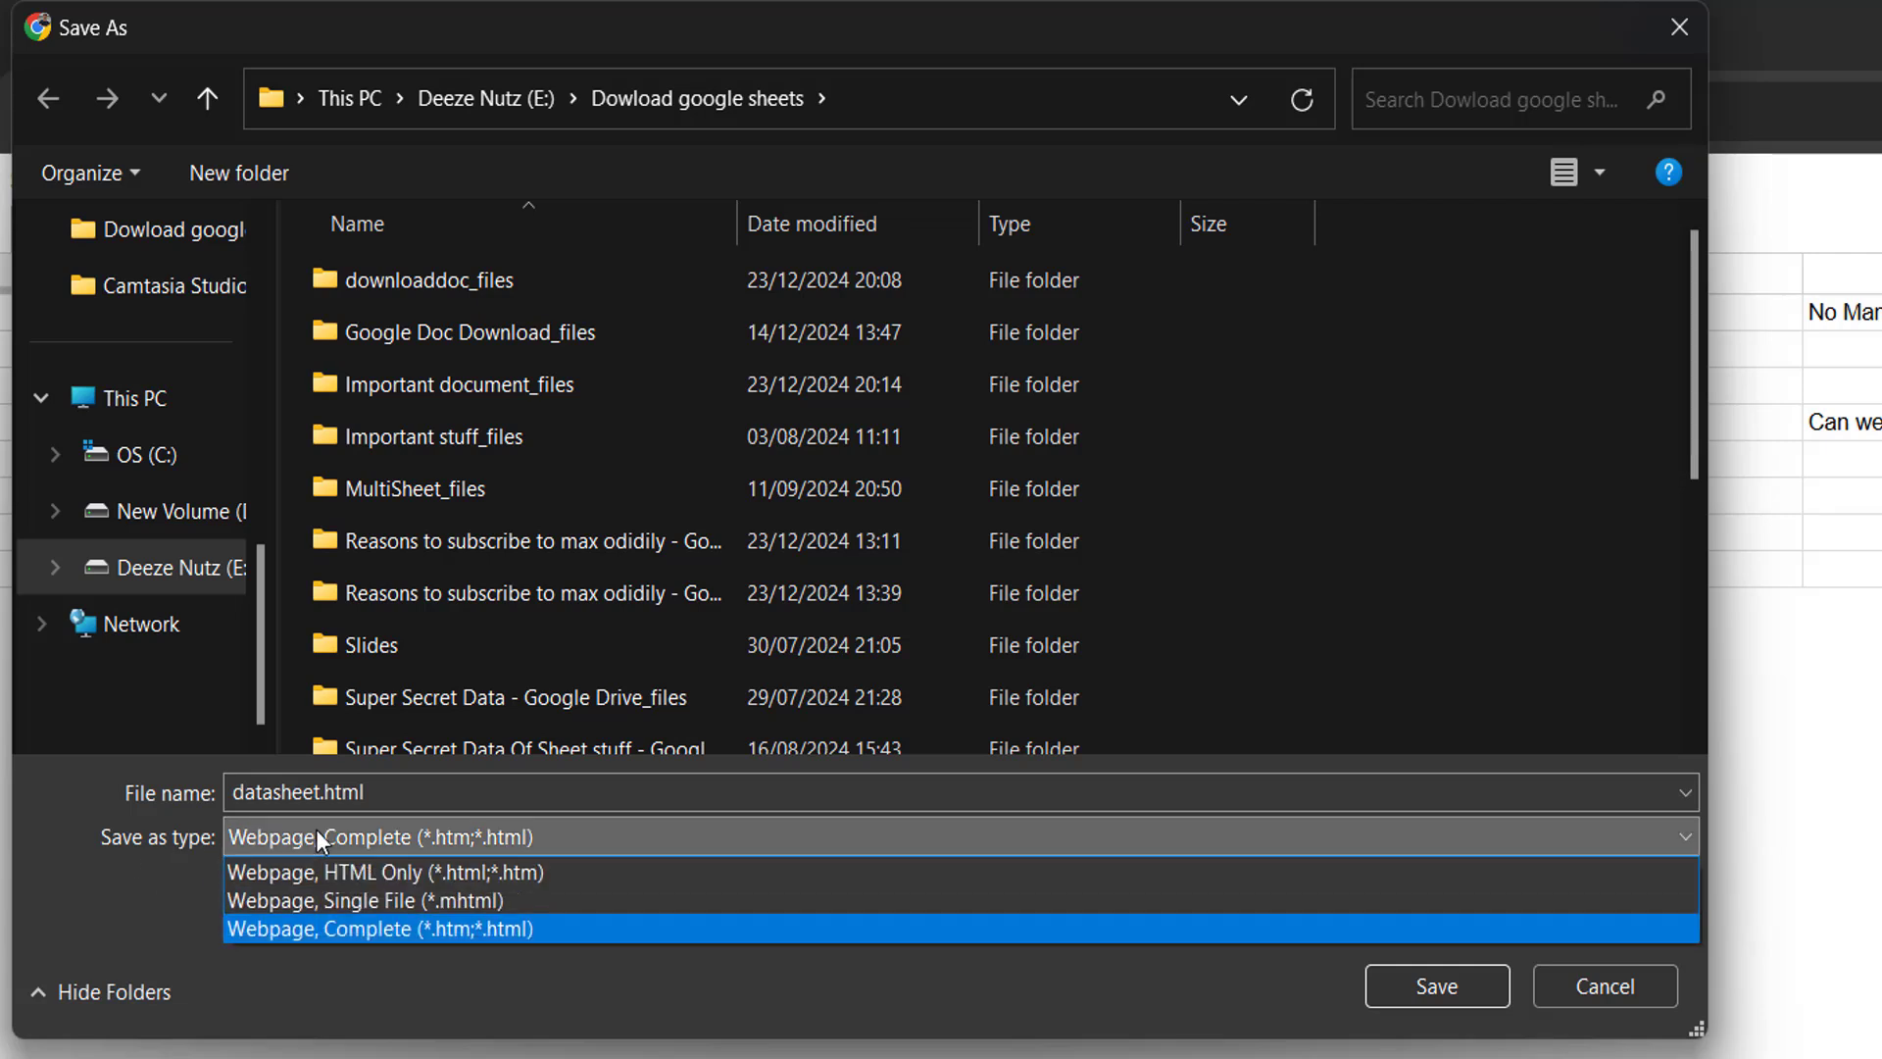
click(461, 930)
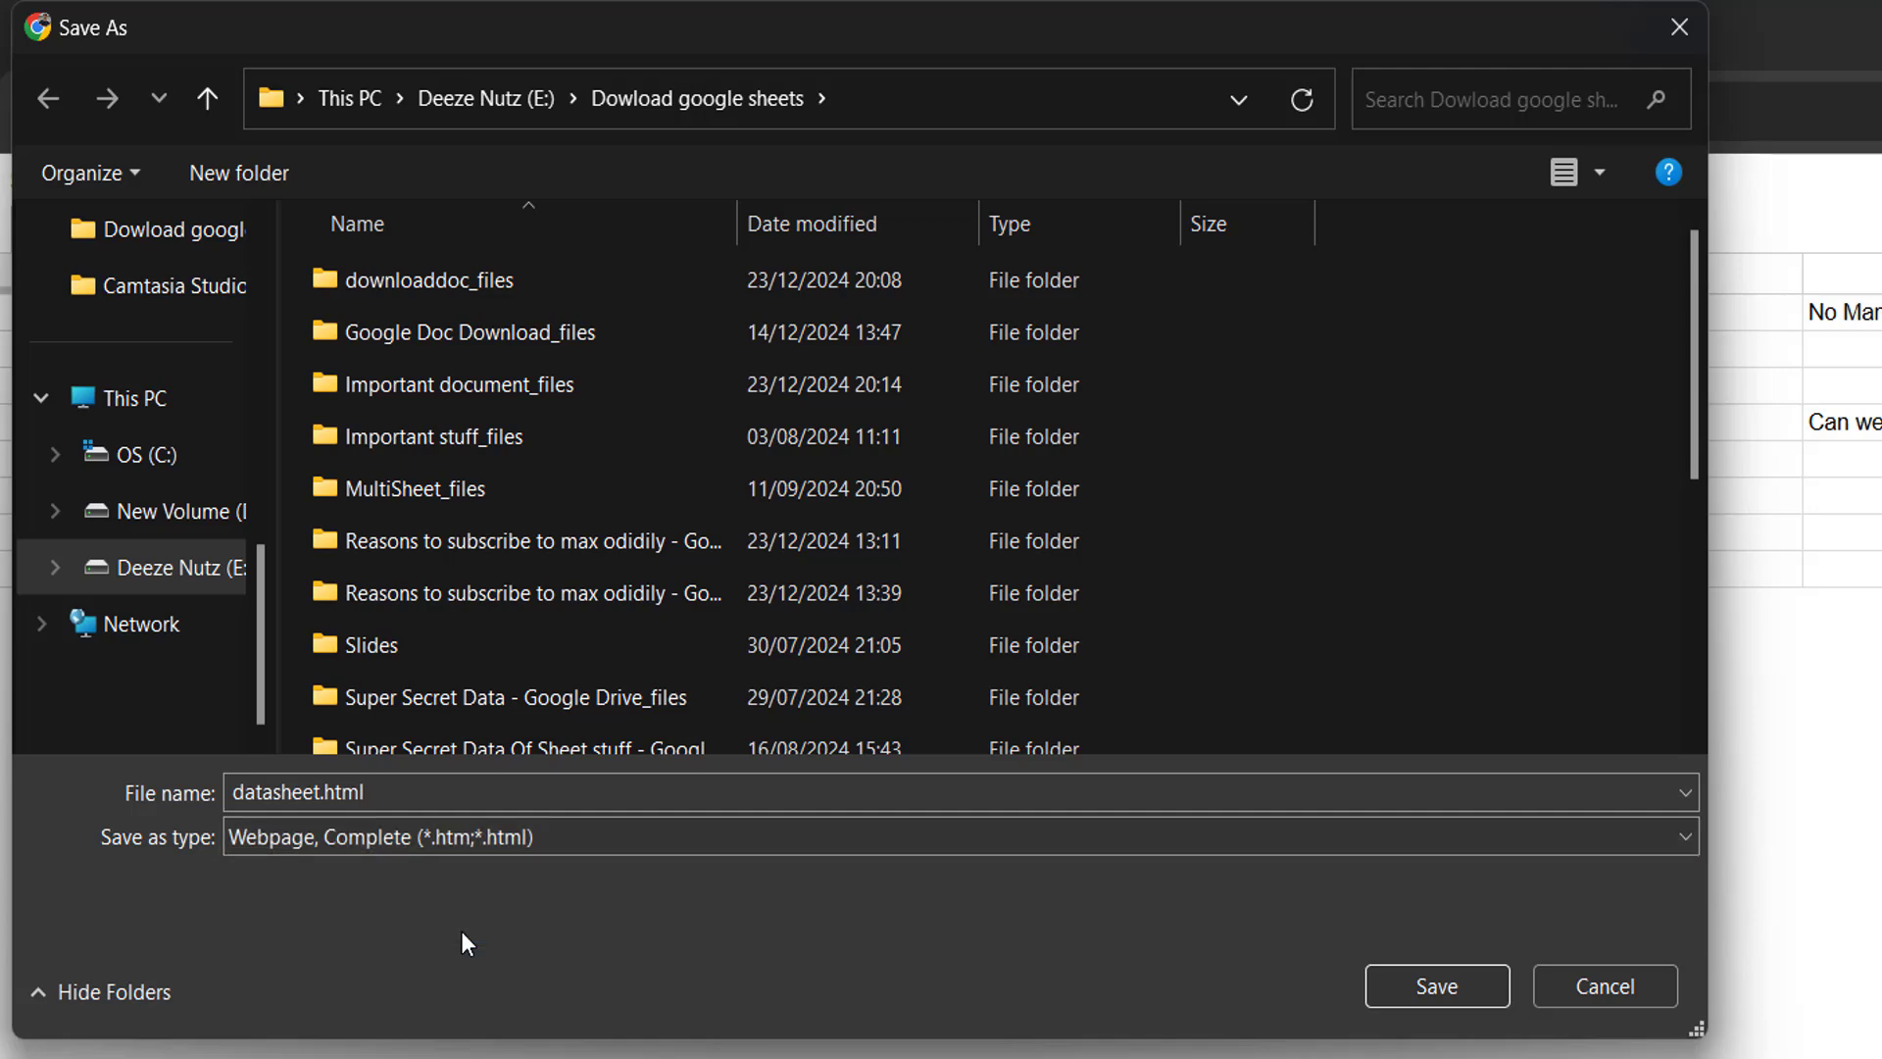
click(1427, 978)
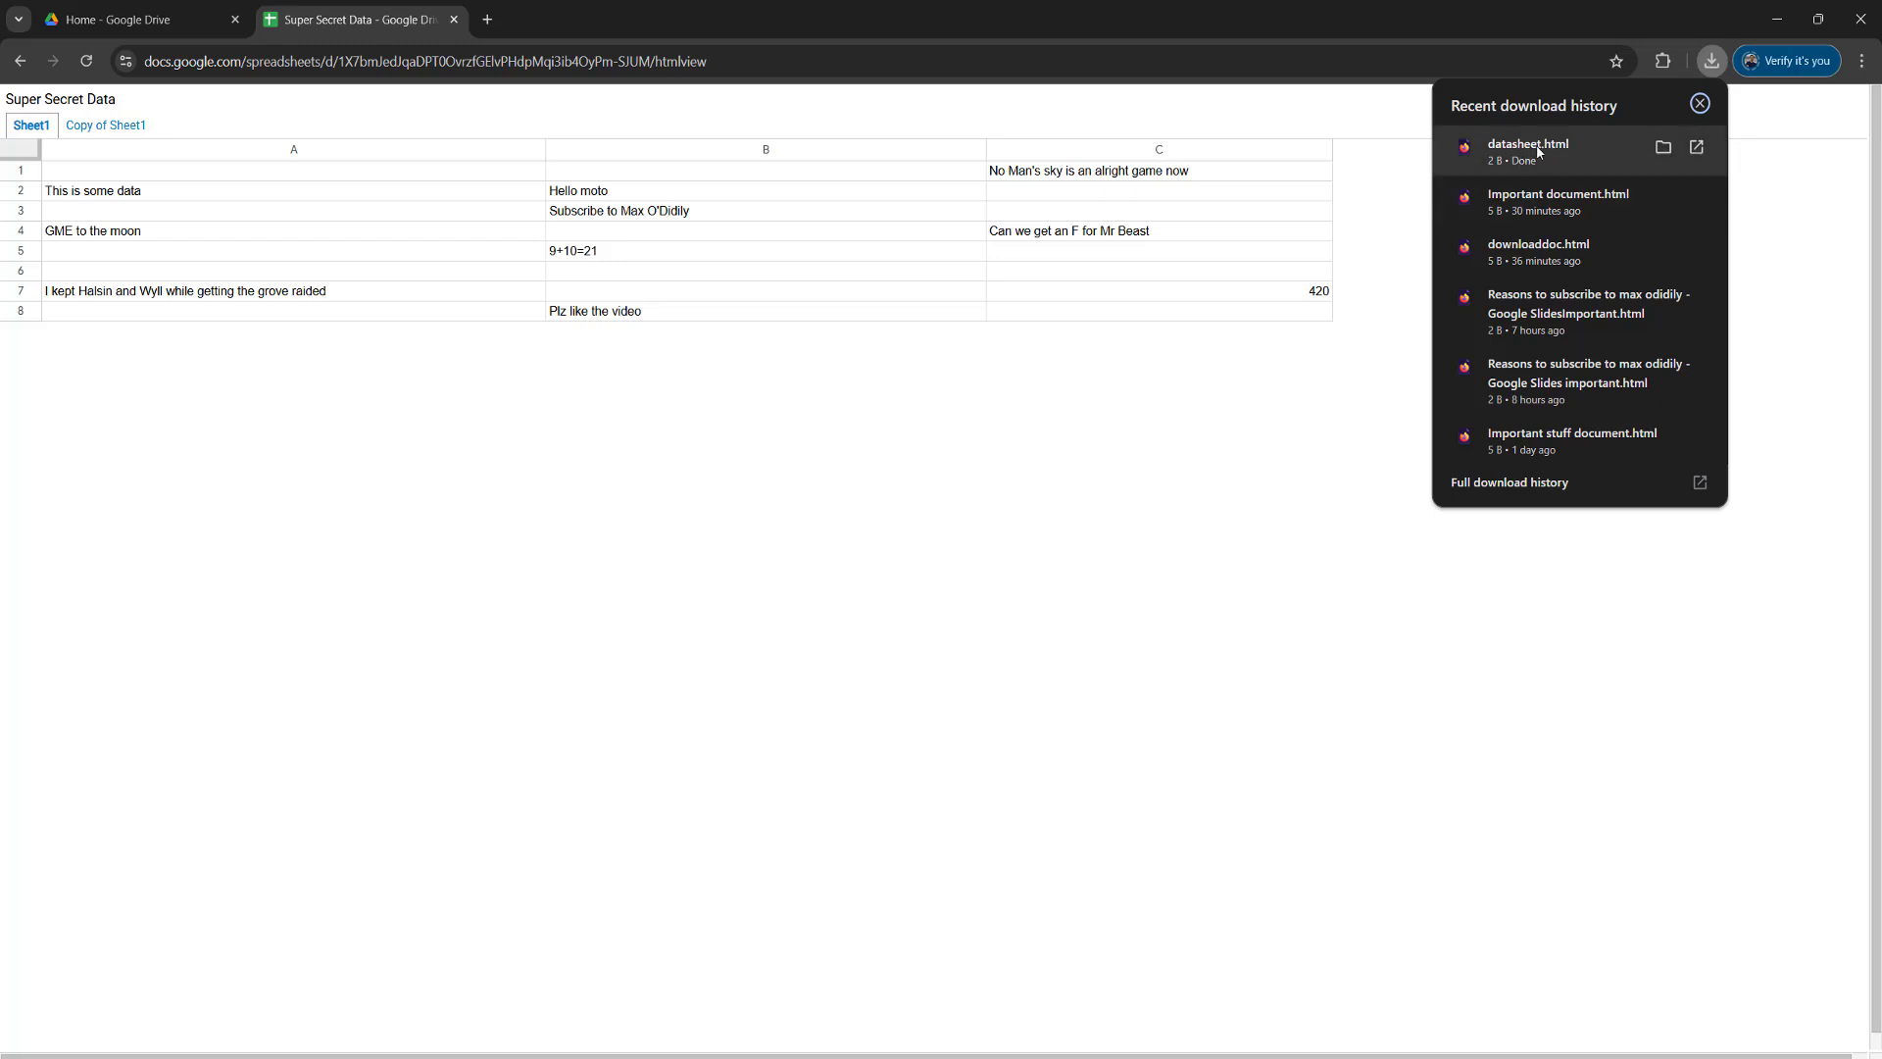
- Open the downloaded datasheet.html in a new Chrome tab and show it in File Explorer
click(1542, 158)
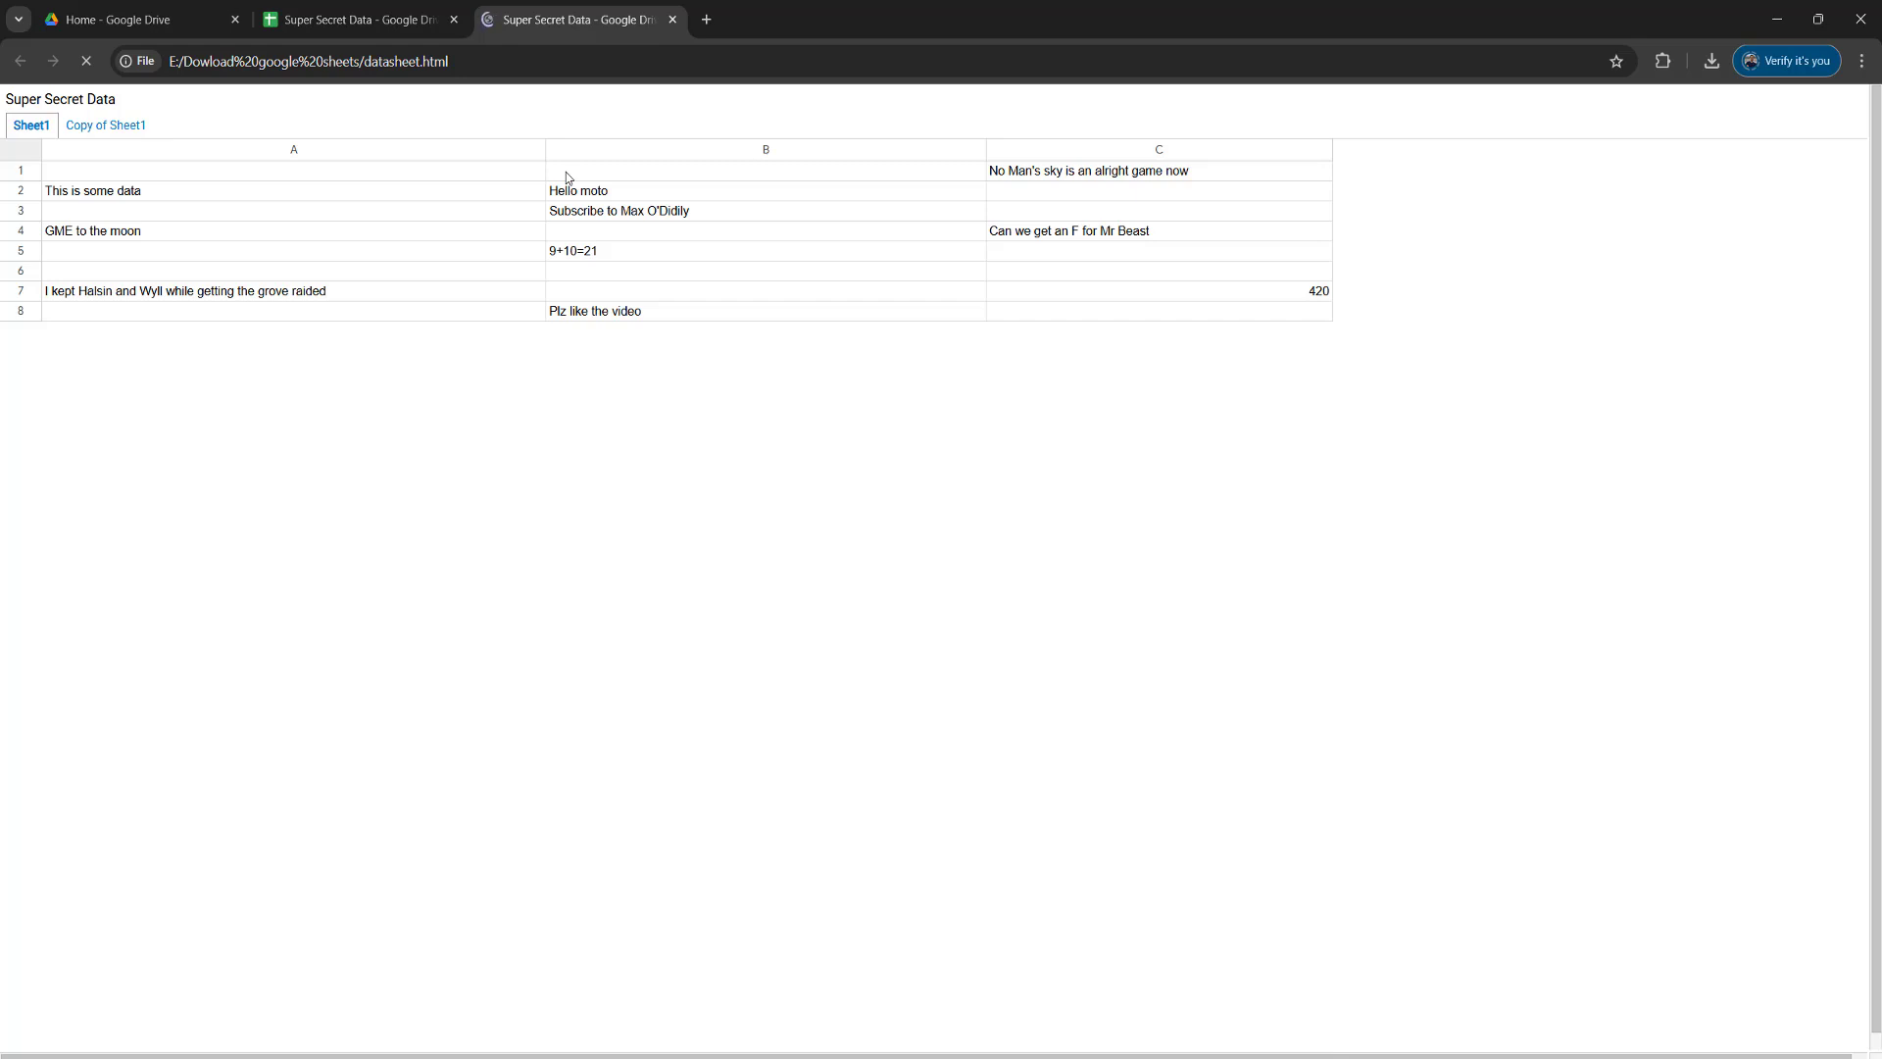
click(1712, 59)
click(1664, 143)
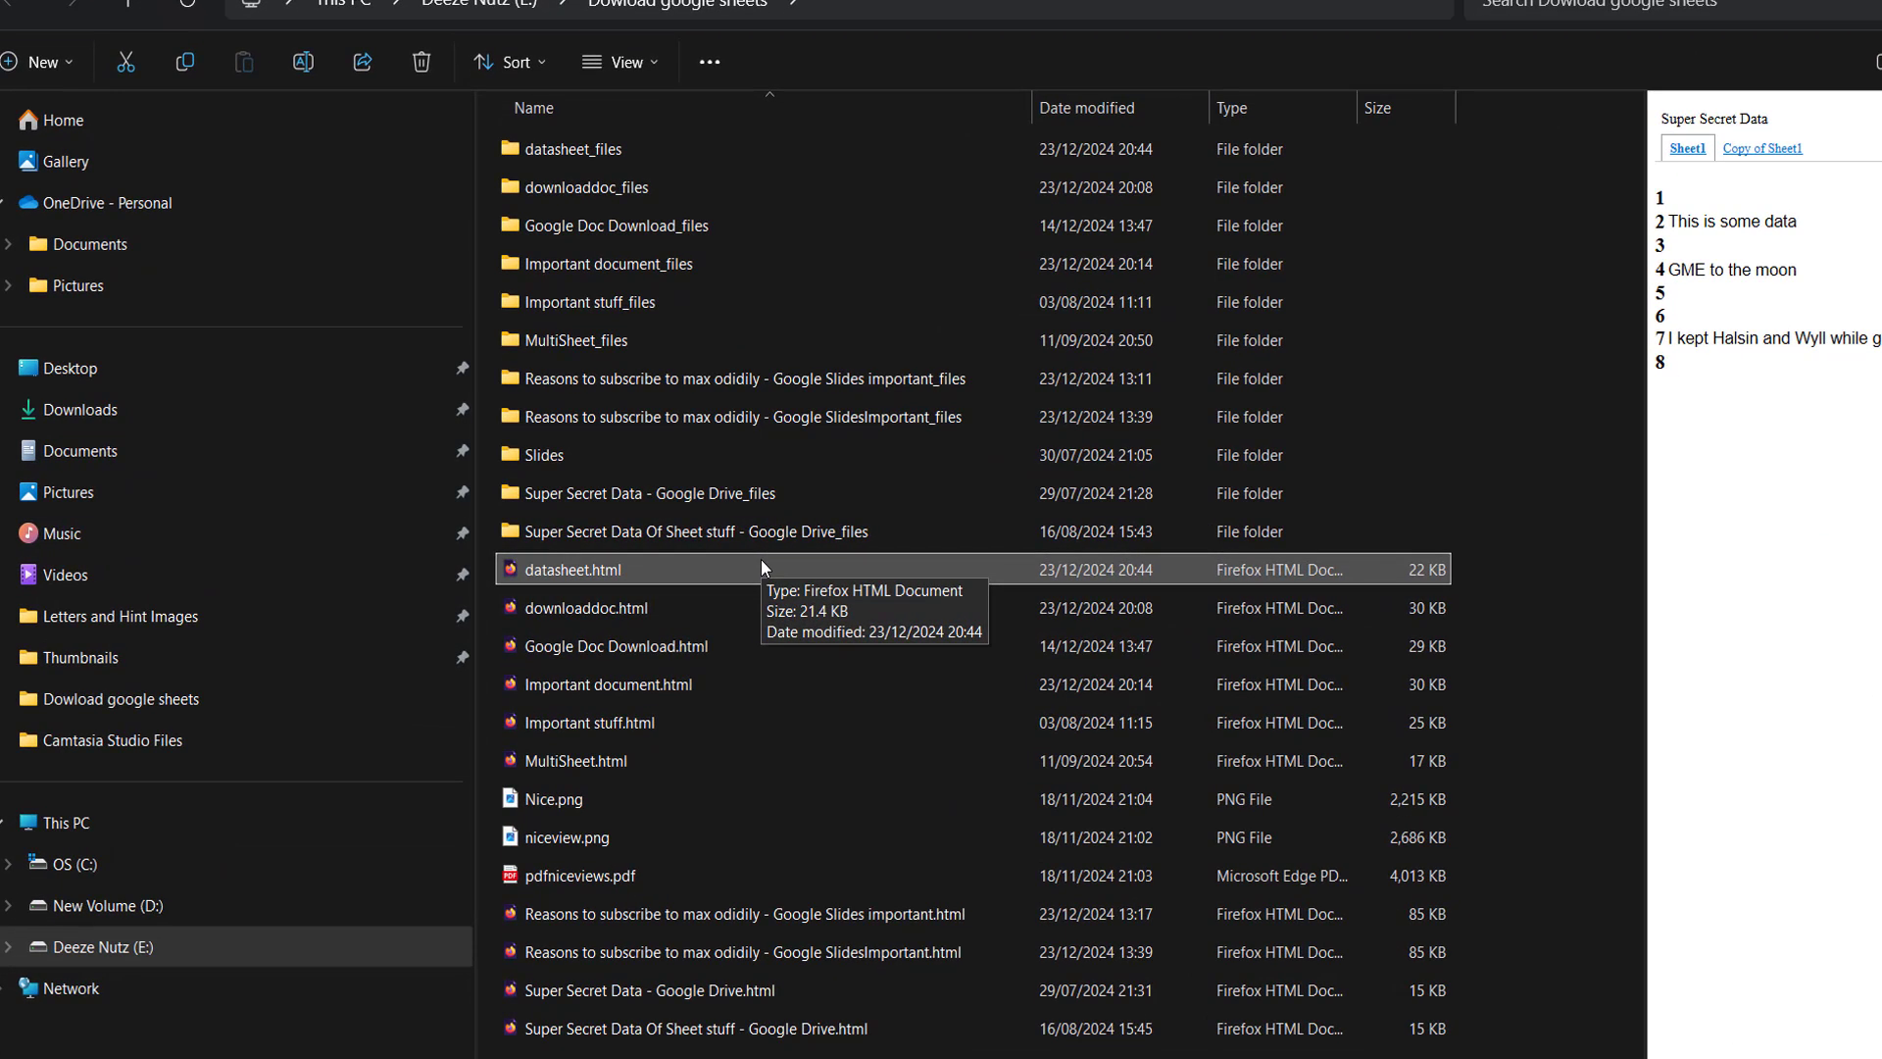
- Open datasheet.html from File Explorer with Google Chrome
right_click(642, 563)
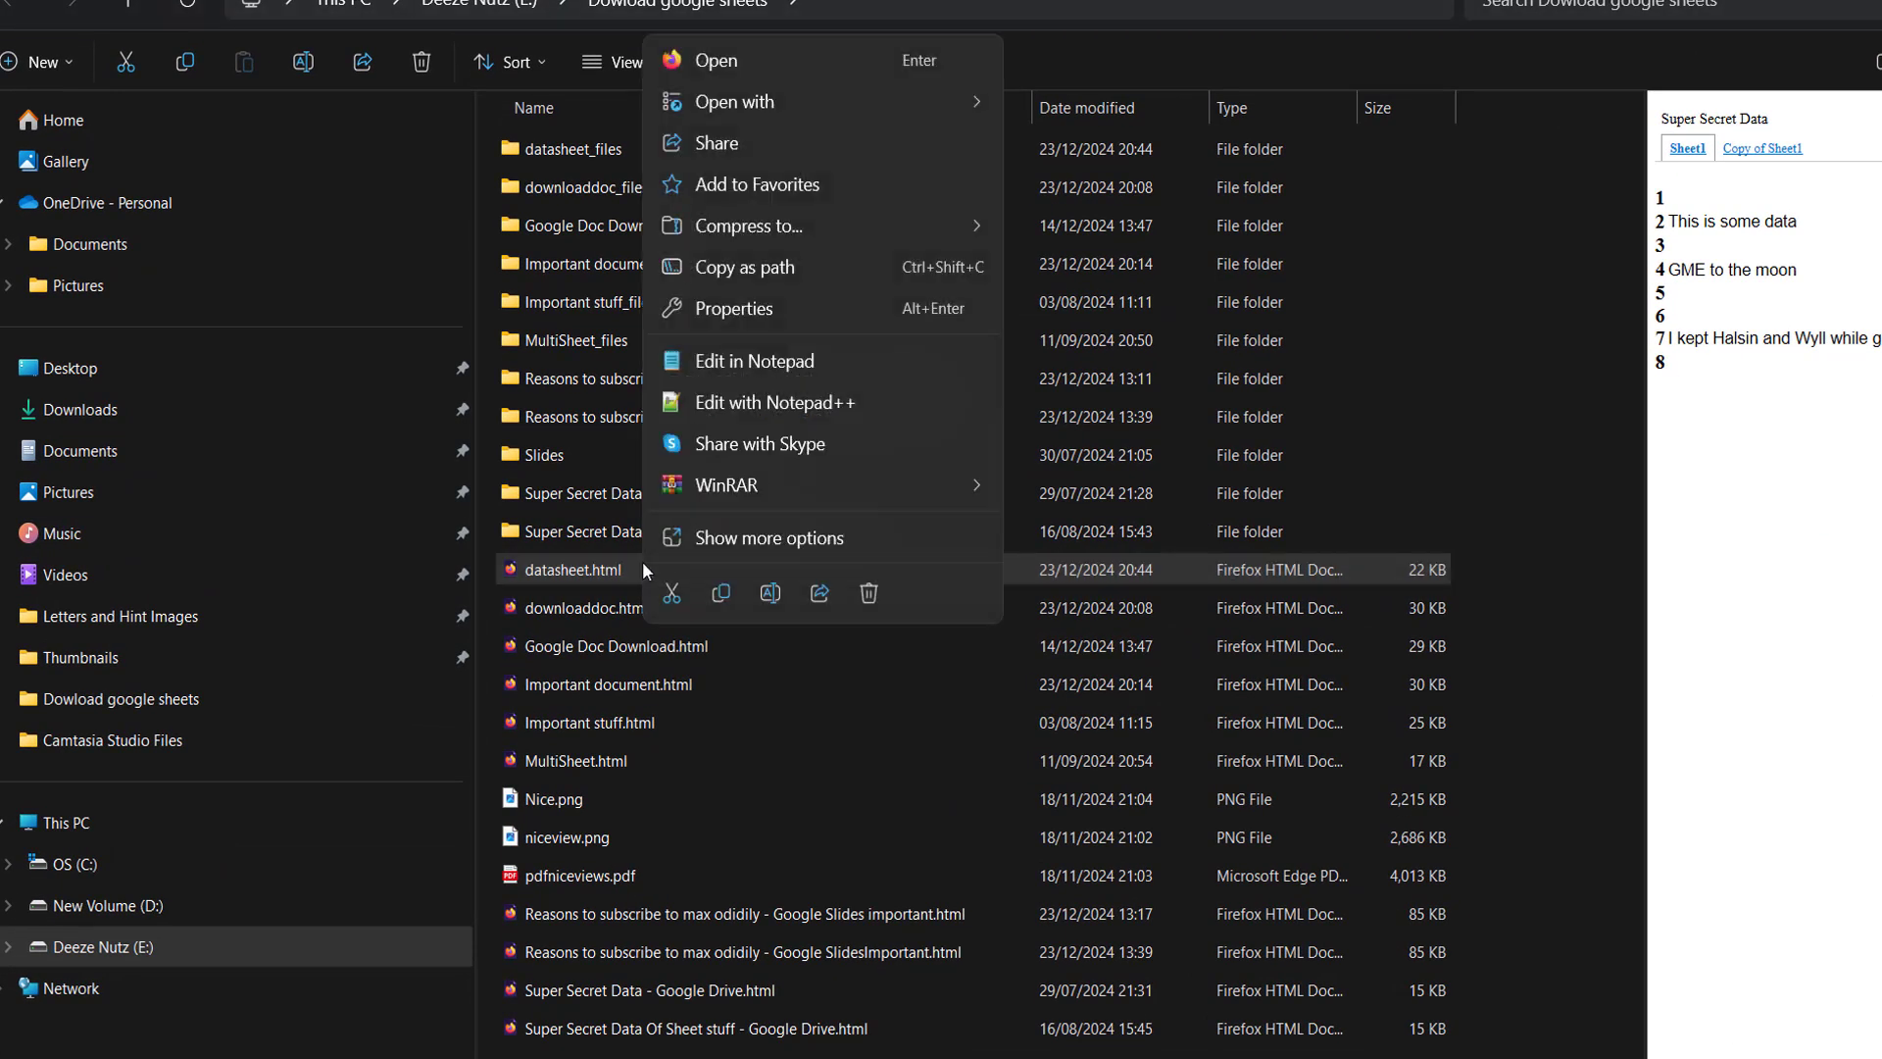
mouse_move(821, 99)
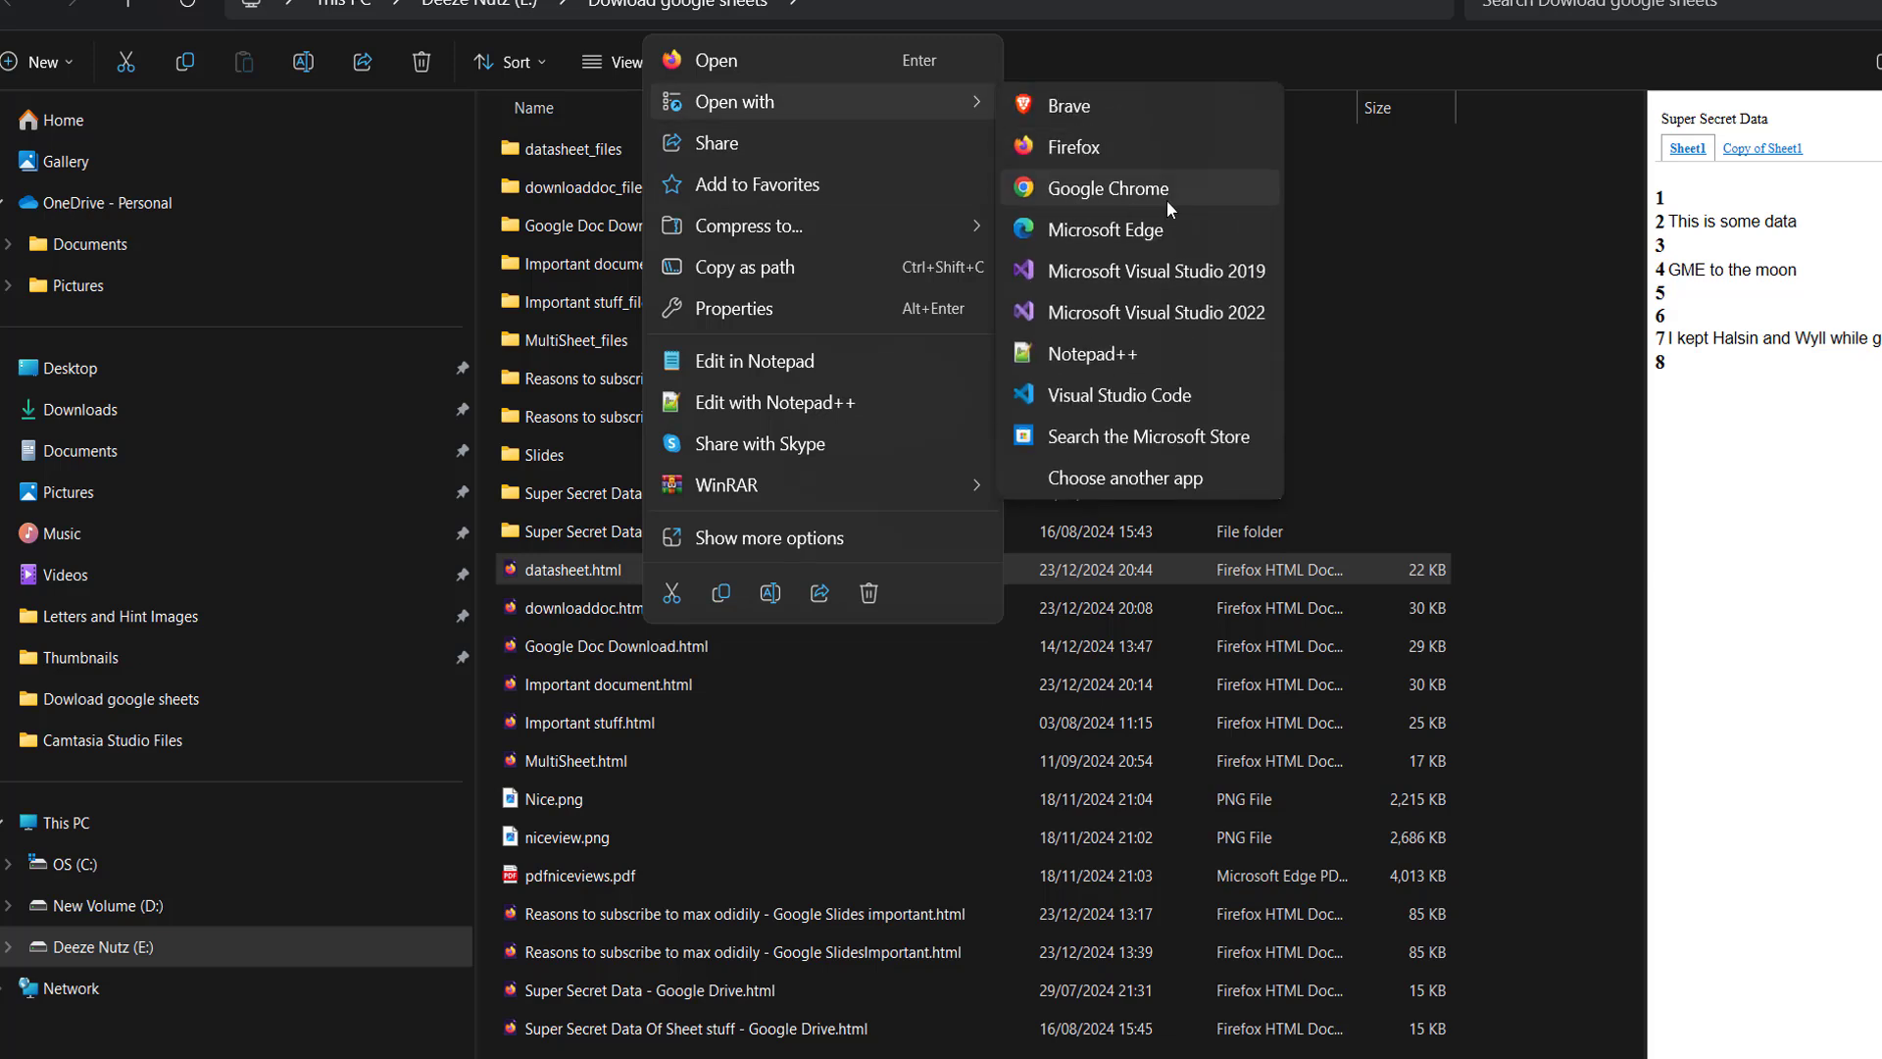
click(1115, 190)
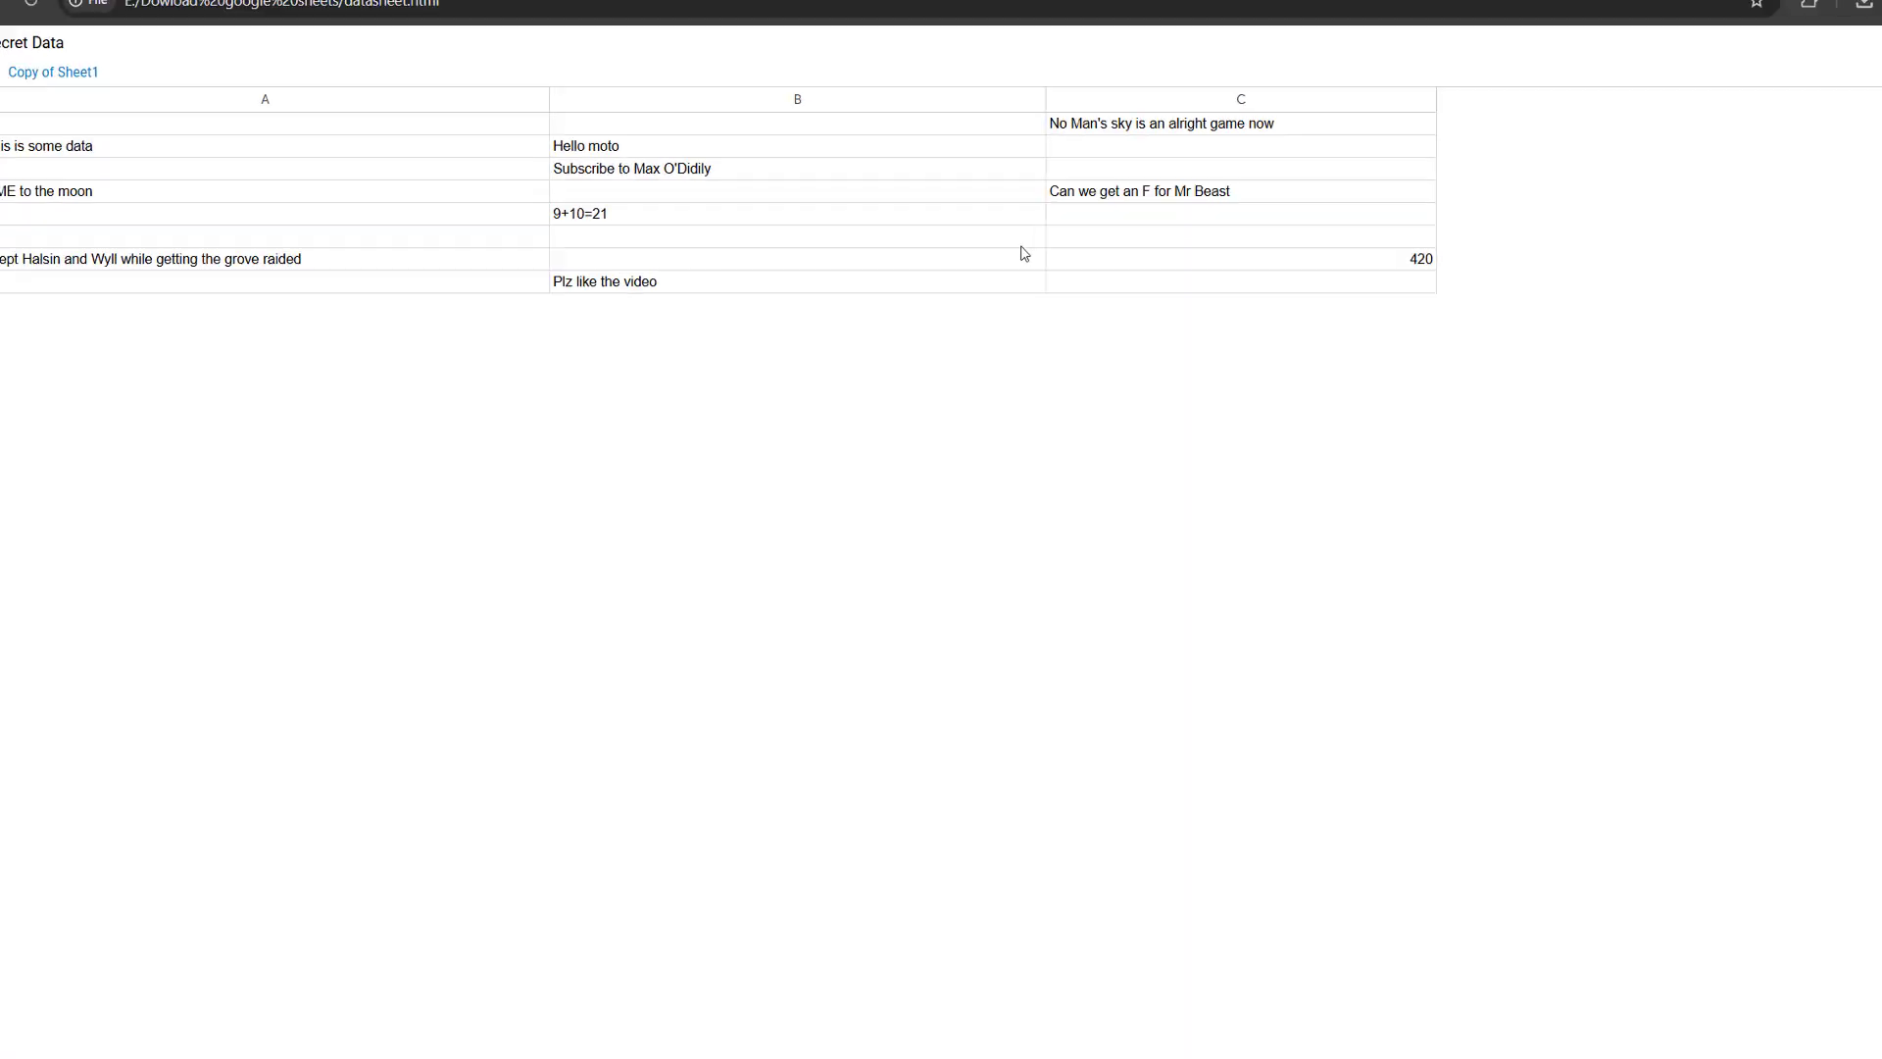